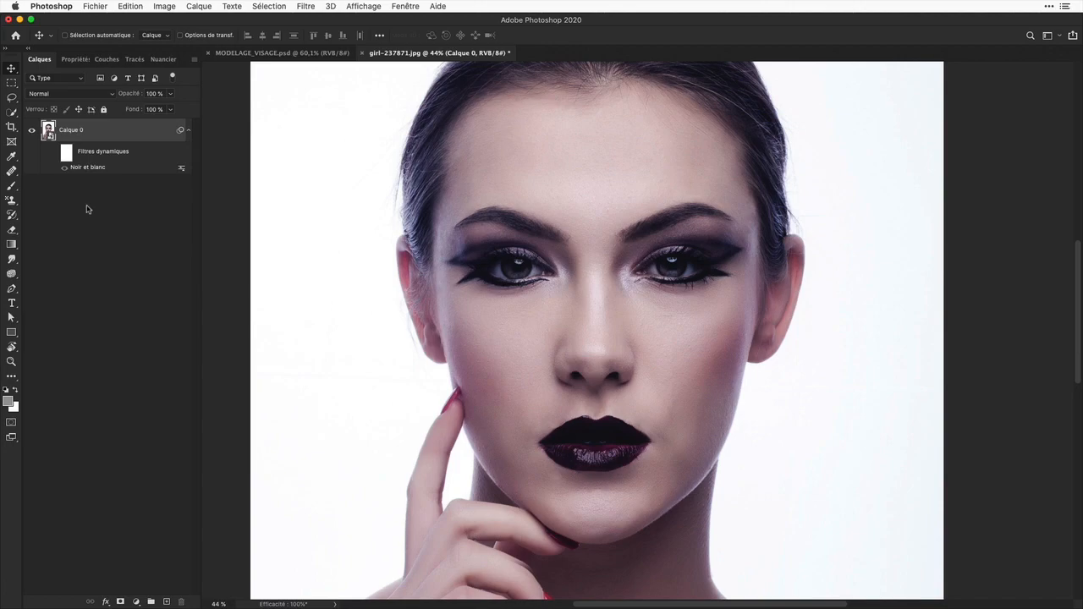
# Draw a straight vertical Pen shape about 1519 px tall along the face's left edge, with no fill and a white 3 px stroke.
pyautogui.click(13, 290)
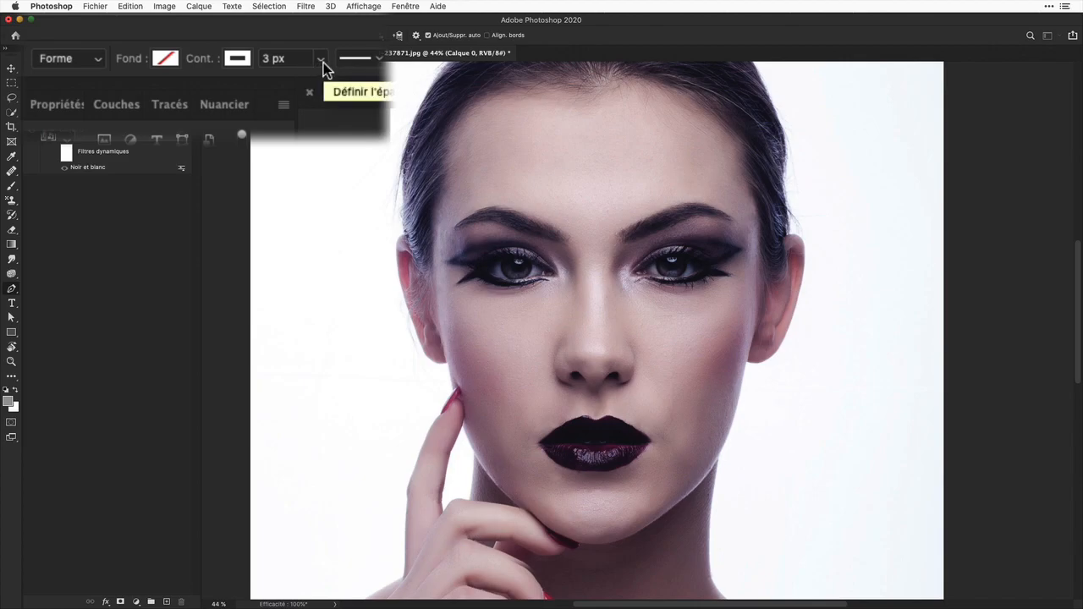
pyautogui.click(409, 159)
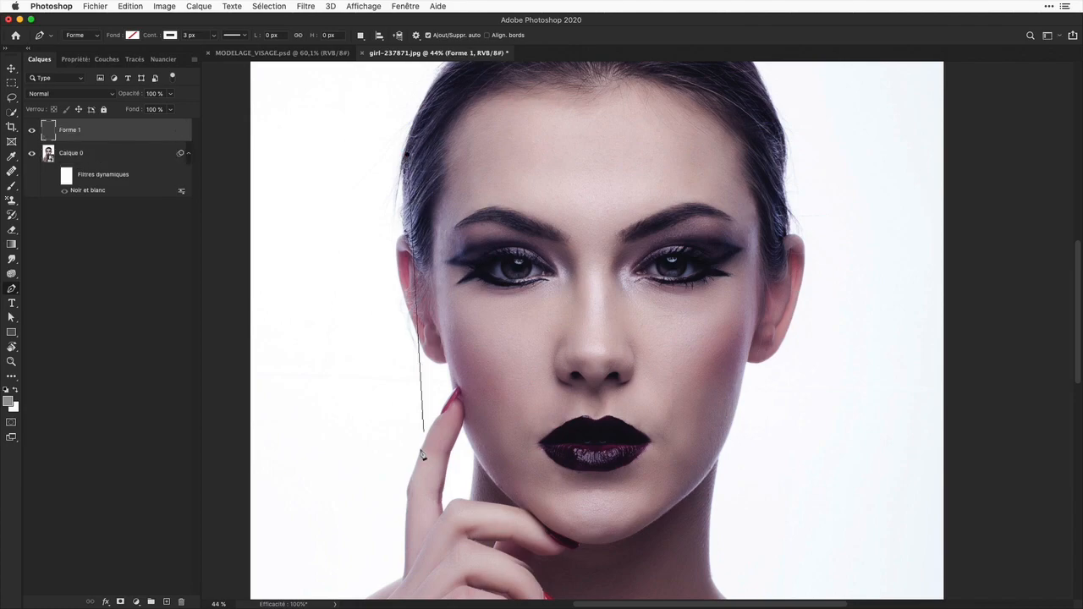
pyautogui.keyDown('shift'); pyautogui.click(407, 535); pyautogui.keyUp('shift')
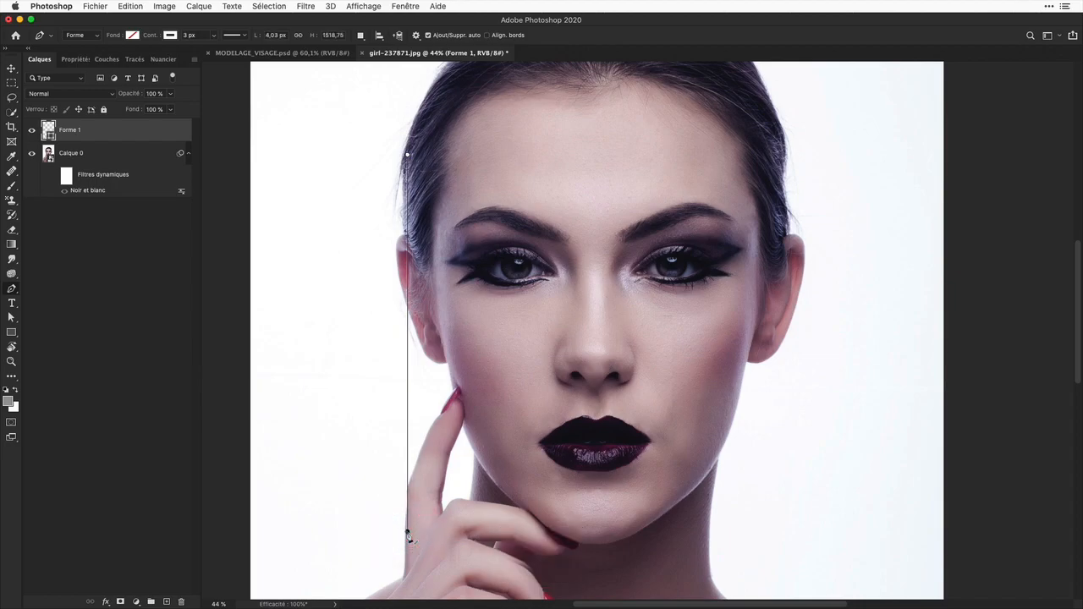
pyautogui.press('Return')
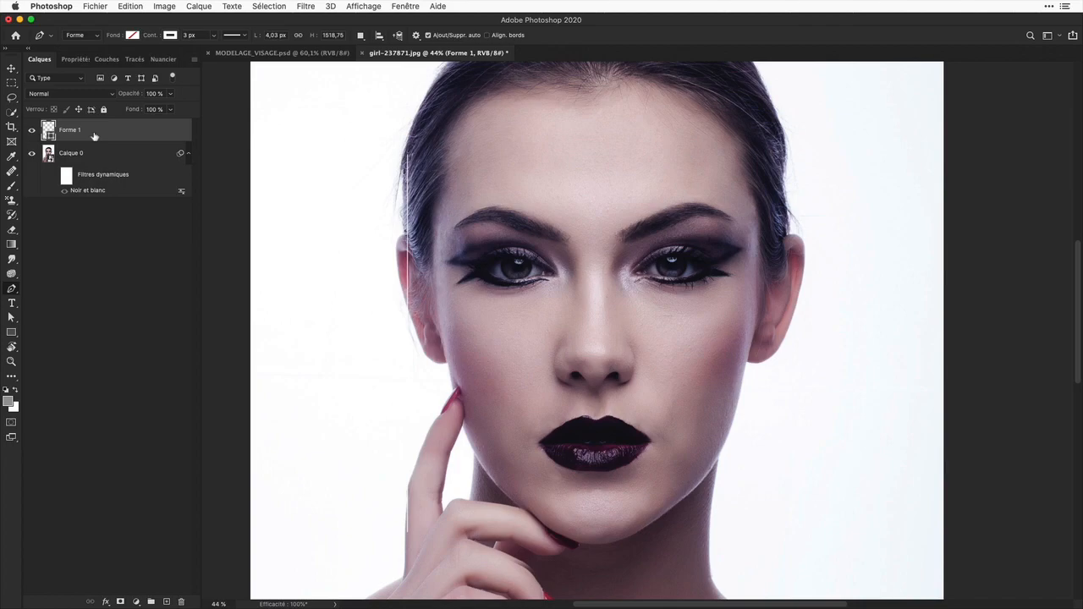
# Rename the line's shape layer as vert.
pyautogui.doubleClick(70, 129)
pyautogui.write('vert')
pyautogui.click(117, 132)
# Duplicate the vert layer 30 times, up to vert copie 30.
pyautogui.press('super+j')
pyautogui.press('super+j')
pyautogui.press('super+j')
pyautogui.press('super+j')
pyautogui.press('super+j')
pyautogui.press('super+j')
pyautogui.press('super+j')
pyautogui.press('super+j')
pyautogui.press('super+j')
pyautogui.press('super+j')
pyautogui.press('super+j')
pyautogui.press('super+j')
pyautogui.press('super+j')
pyautogui.press('super+j')
pyautogui.press('super+j')
pyautogui.press('super+j')
pyautogui.press('super+j')
pyautogui.press('super+j')
pyautogui.press('super+j')
pyautogui.press('super+j')
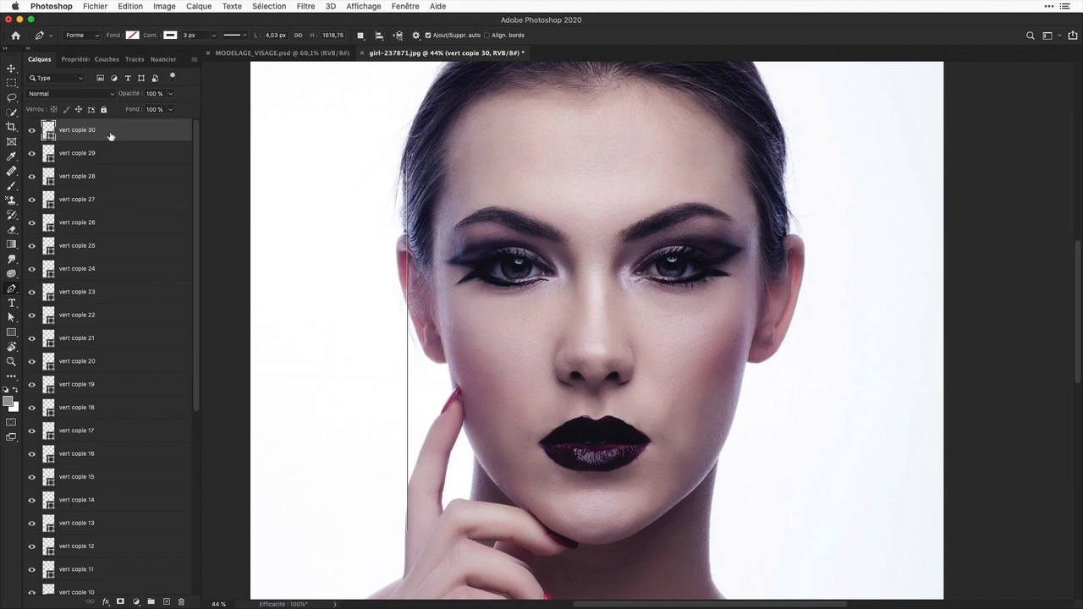
# Move the vert copie 30 line to the face's right edge and distribute all the vert lines horizontally between the two edges.
pyautogui.click(11, 68)
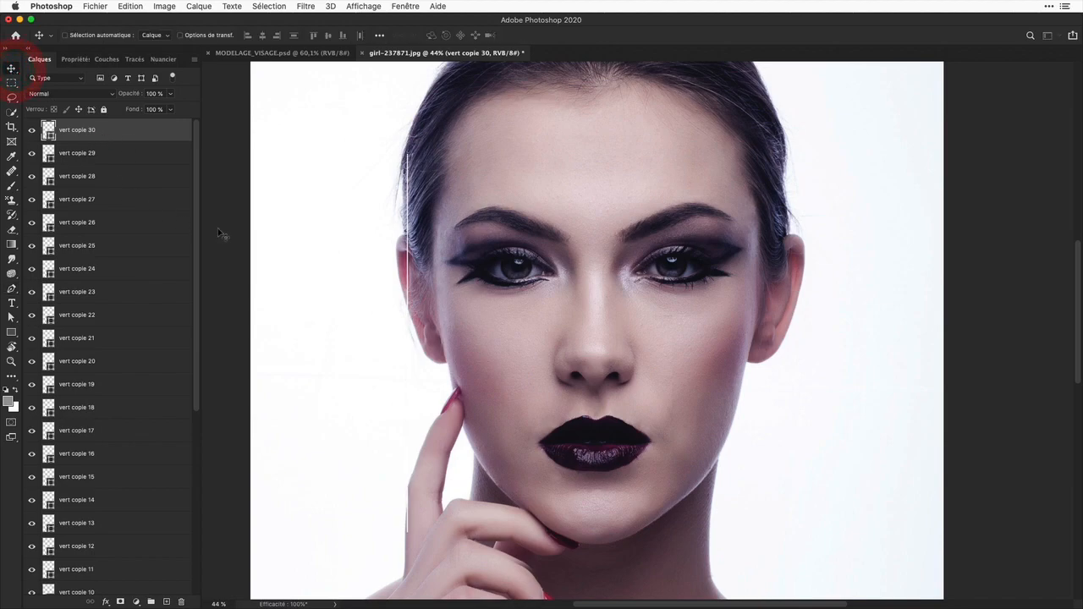
pyautogui.moveTo(409, 212); pyautogui.dragTo(759, 224)
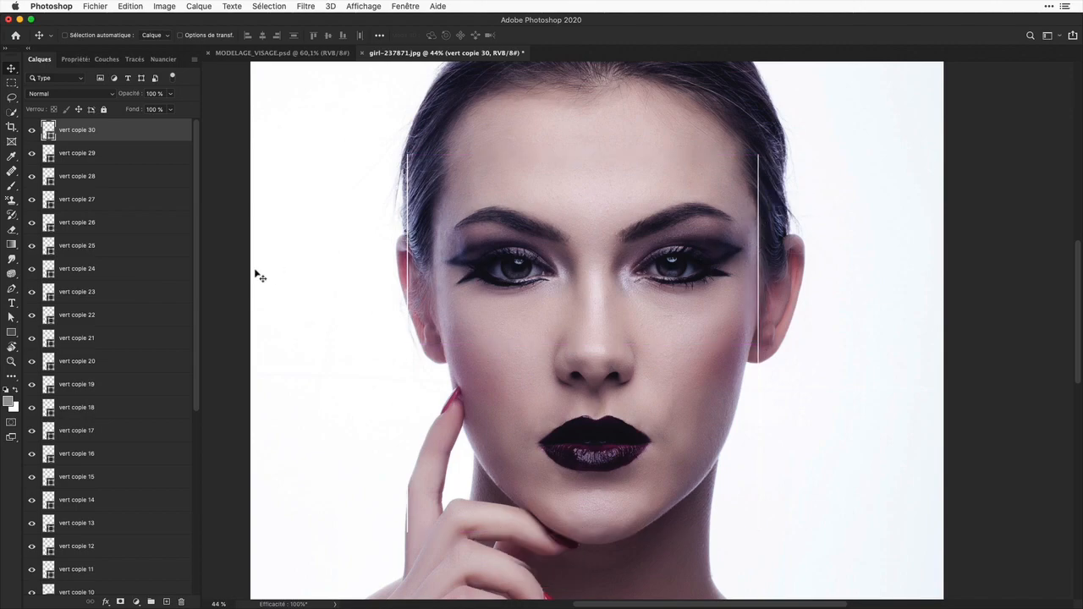
pyautogui.scroll(-5, 151, 318)
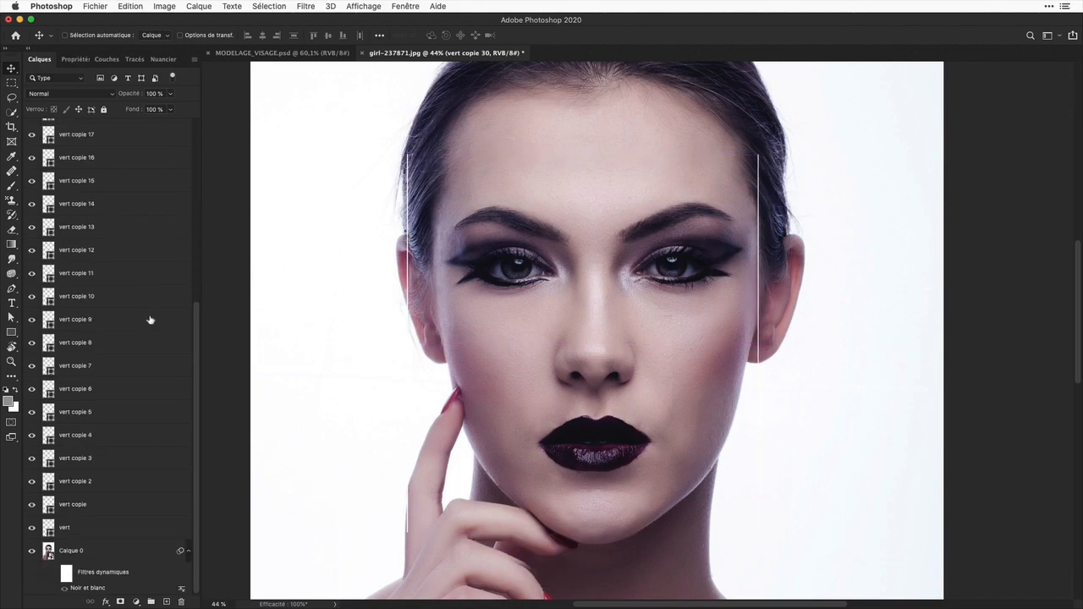
pyautogui.keyDown('shift'); pyautogui.click(73, 536); pyautogui.keyUp('shift')
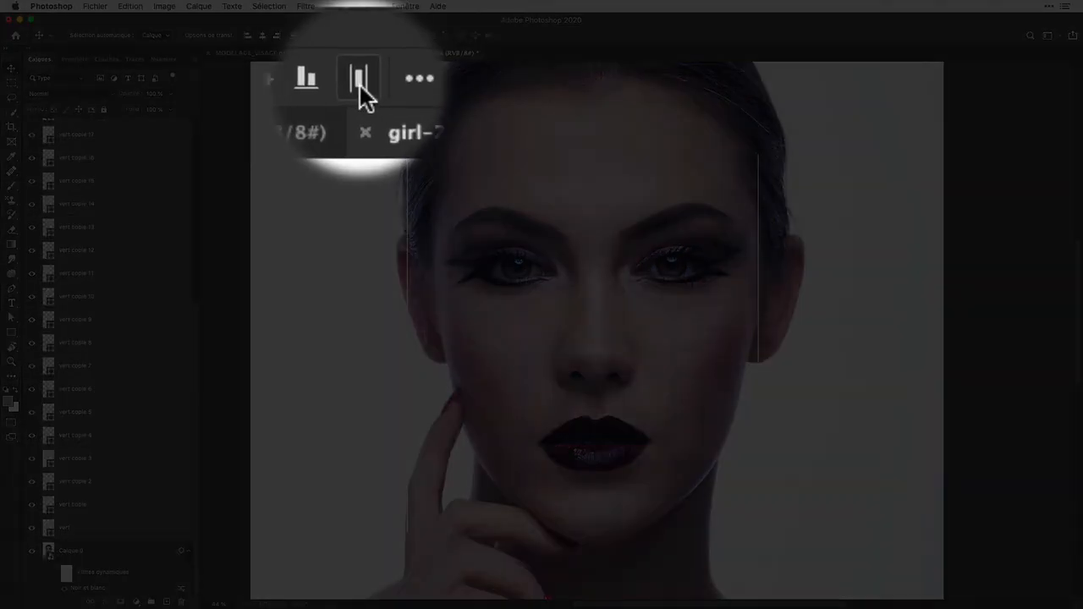
pyautogui.click(360, 38)
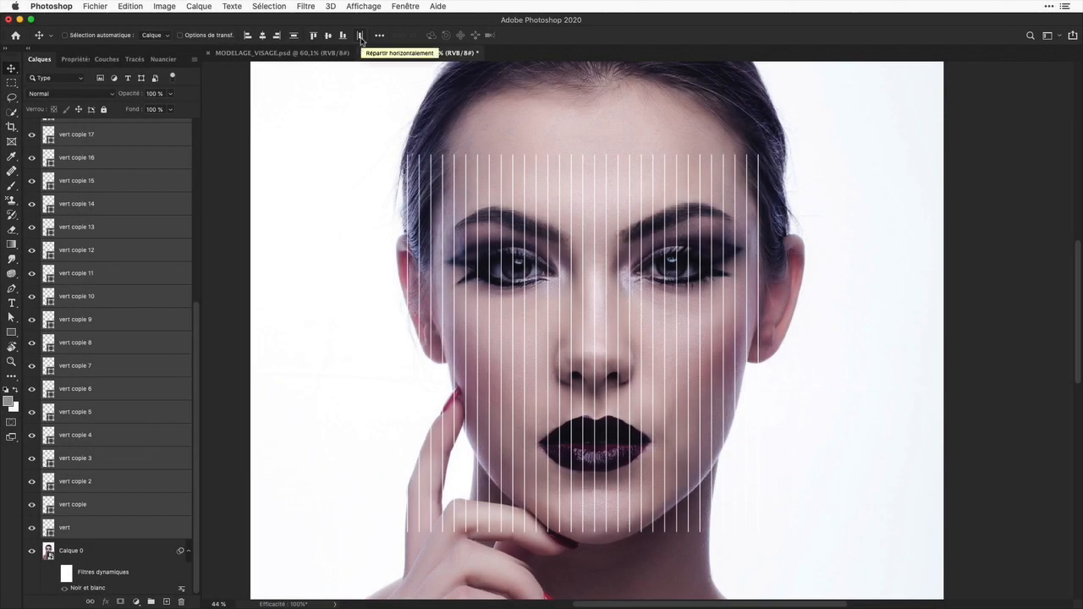
# Convert all the selected vert line layers into one smart object named VERT.
pyautogui.scroll(5, 109, 243)
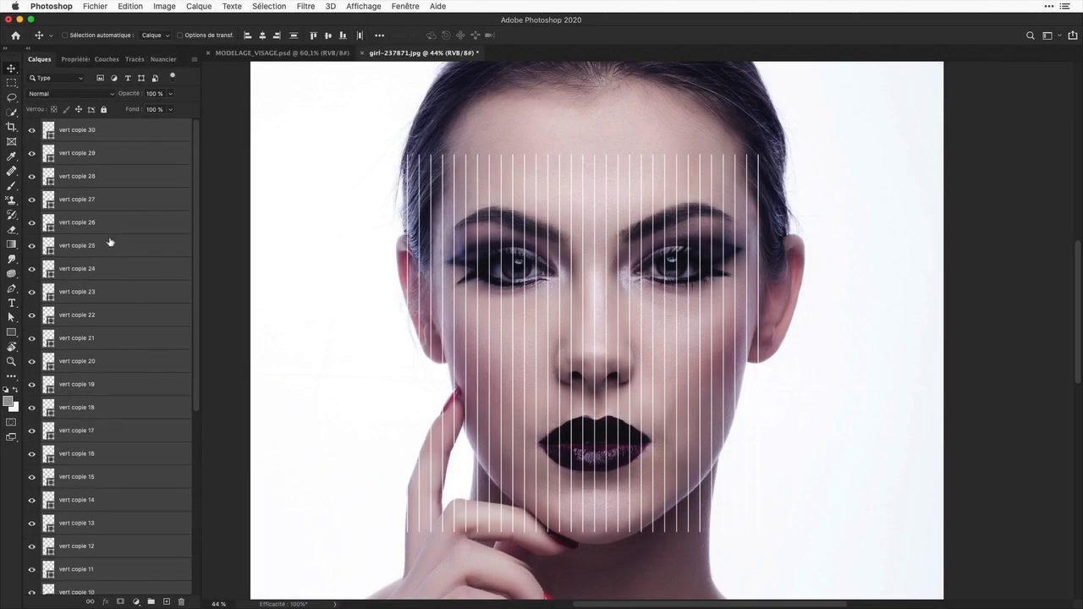
pyautogui.rightClick(113, 154)
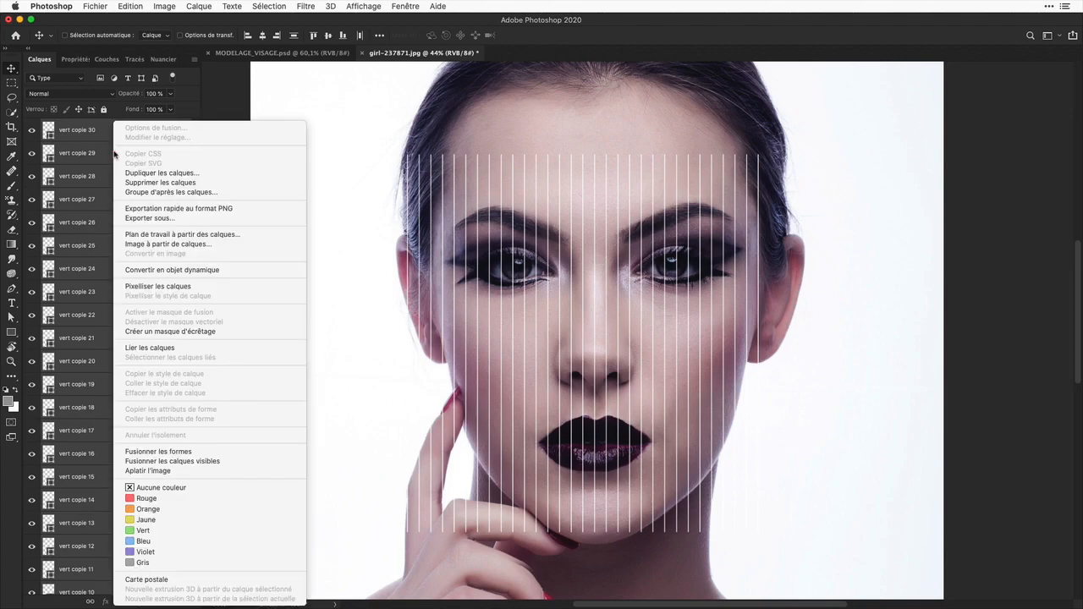
pyautogui.click(165, 269)
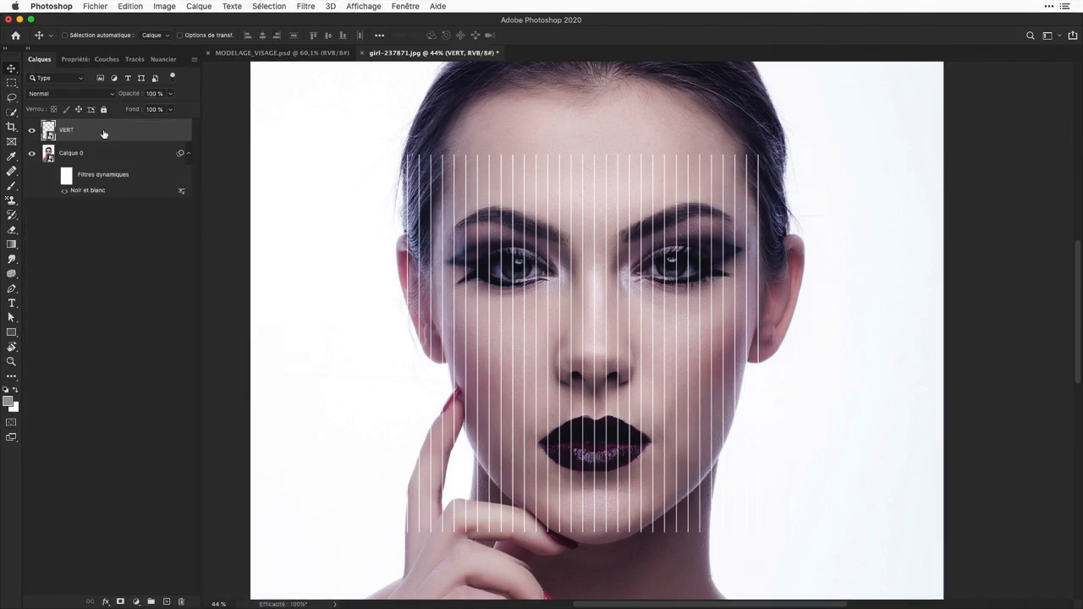
# Create an independent copy of the VERT smart object and rename it HRZ.
pyautogui.rightClick(100, 133)
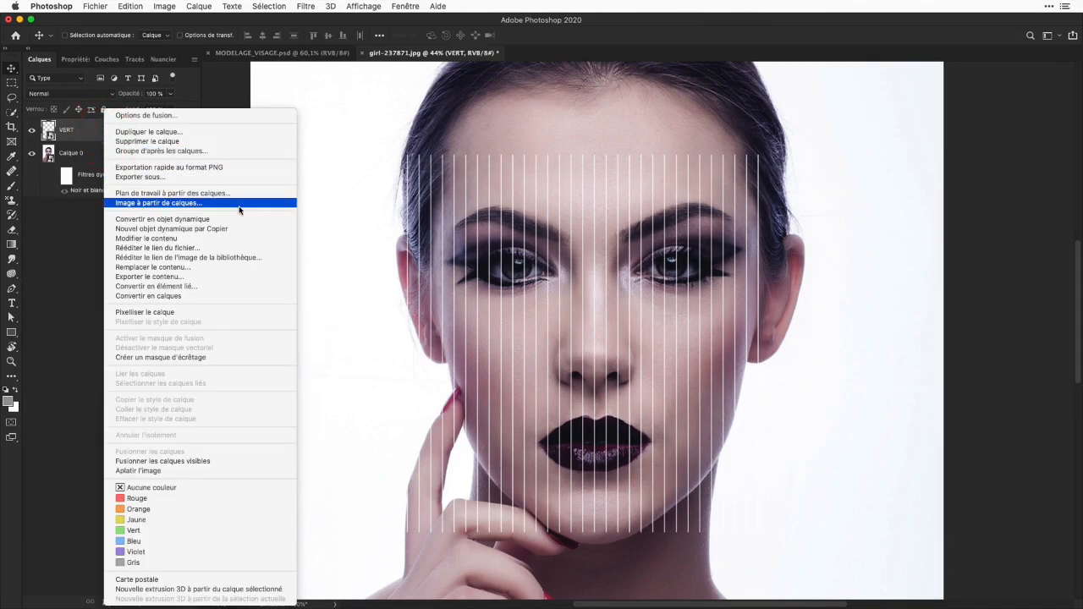
pyautogui.click(287, 220)
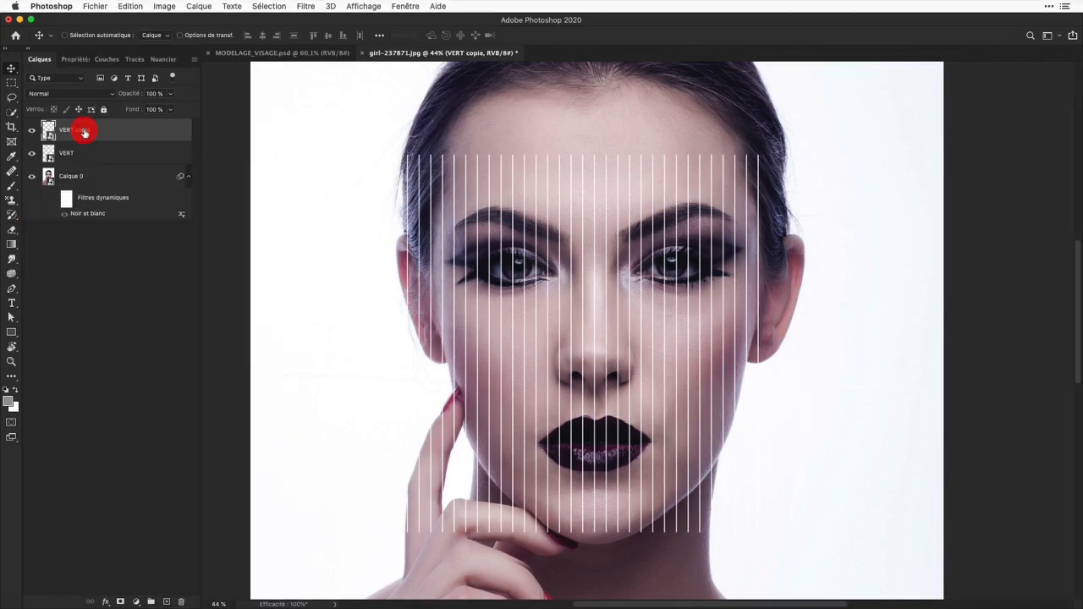
pyautogui.doubleClick(84, 132)
pyautogui.write('HRZ')
pyautogui.press('Return')
# Rotate the HRZ layer by 90° with the VERT layer hidden, and make VERT visible again to form the grid.
pyautogui.click(30, 154)
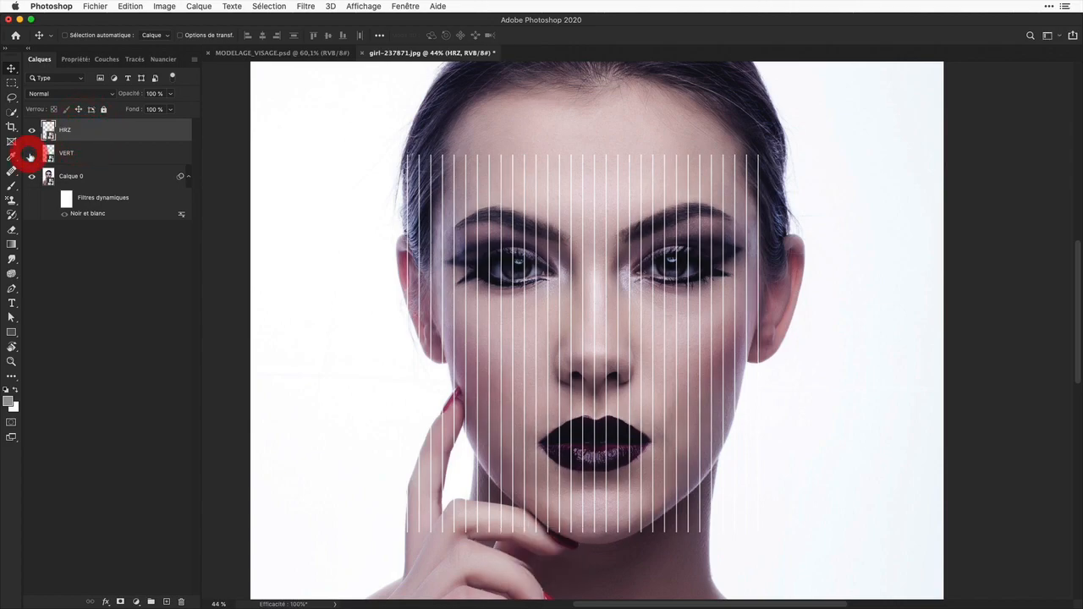
pyautogui.click(105, 131)
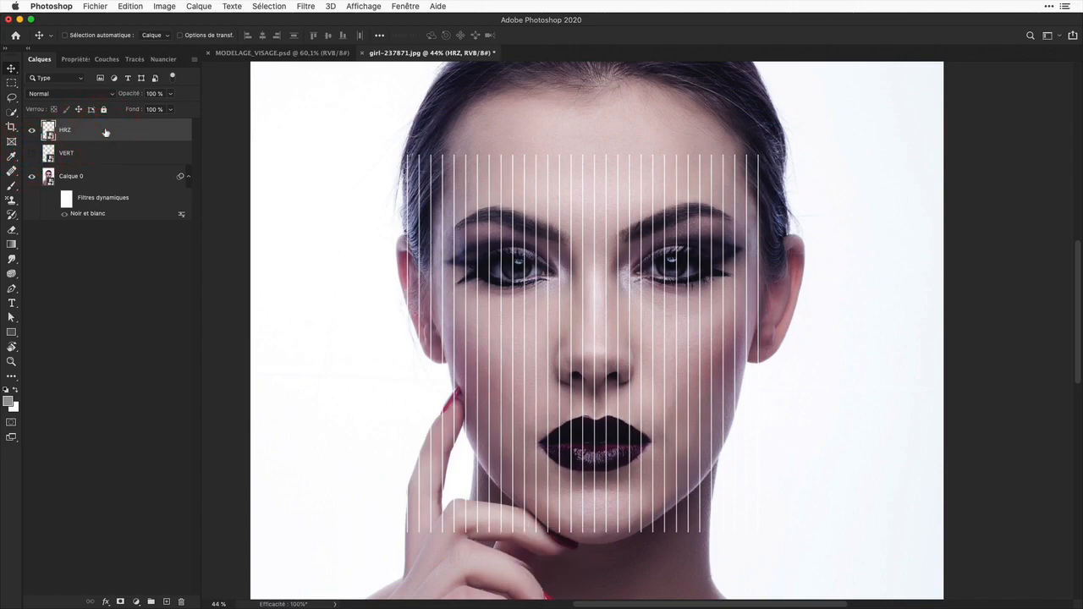
pyautogui.press('super+t')
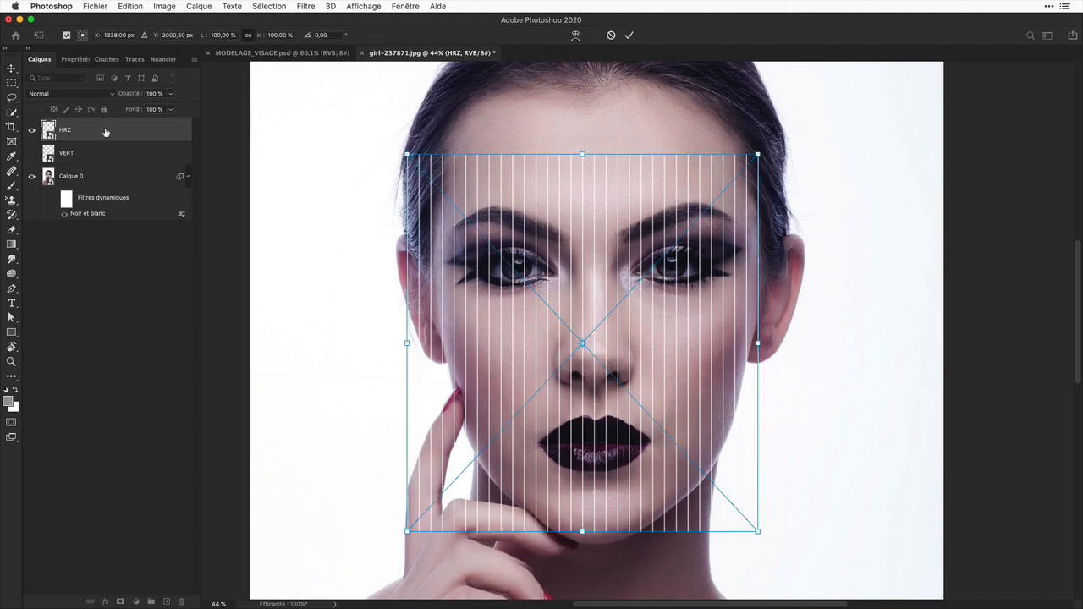
pyautogui.click(316, 36)
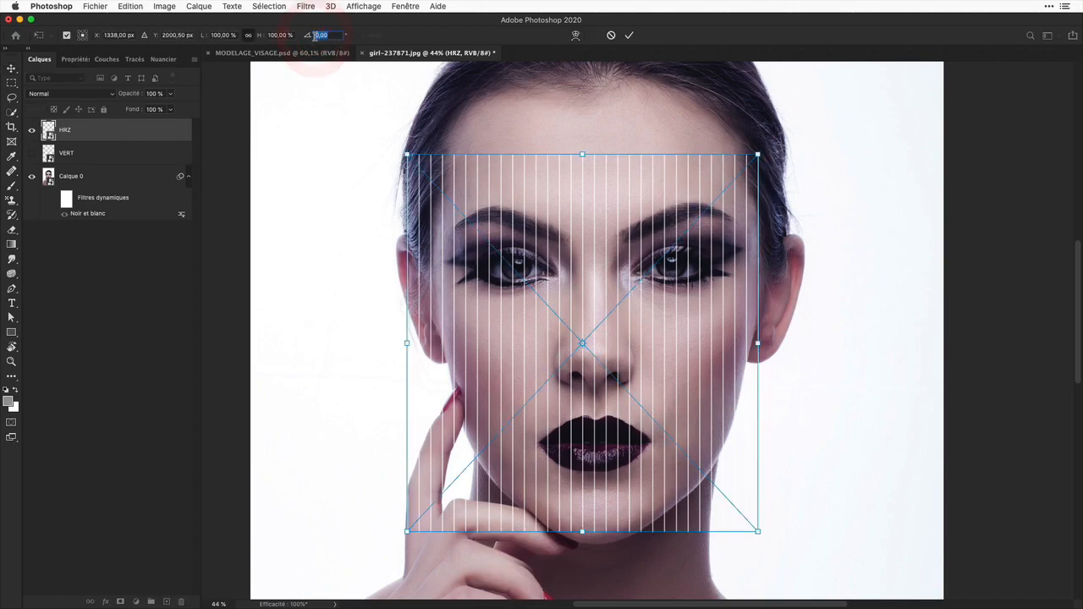
pyautogui.write('90')
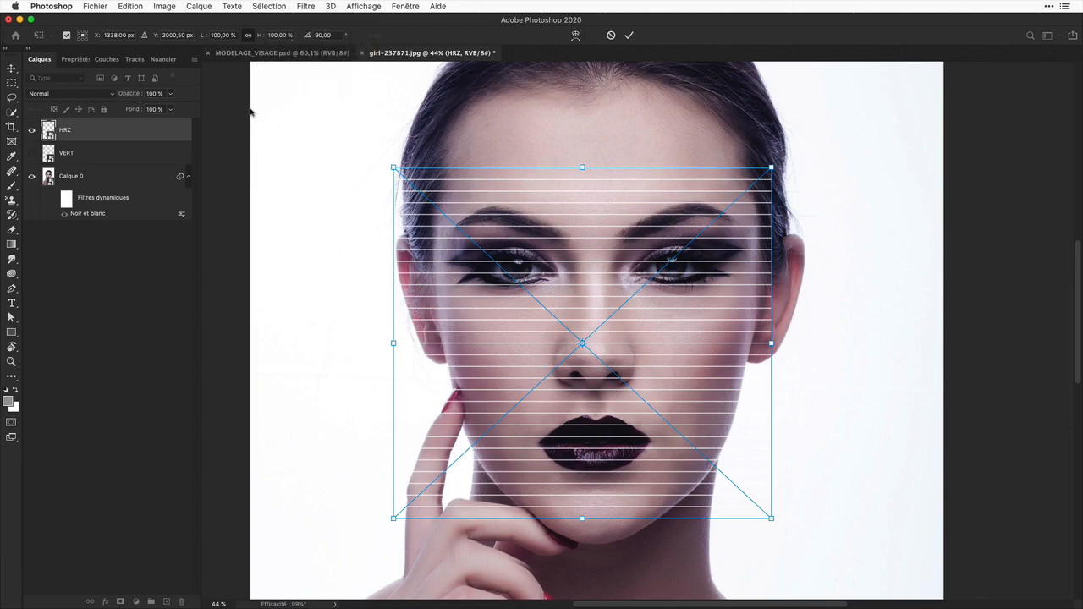
pyautogui.click(629, 37)
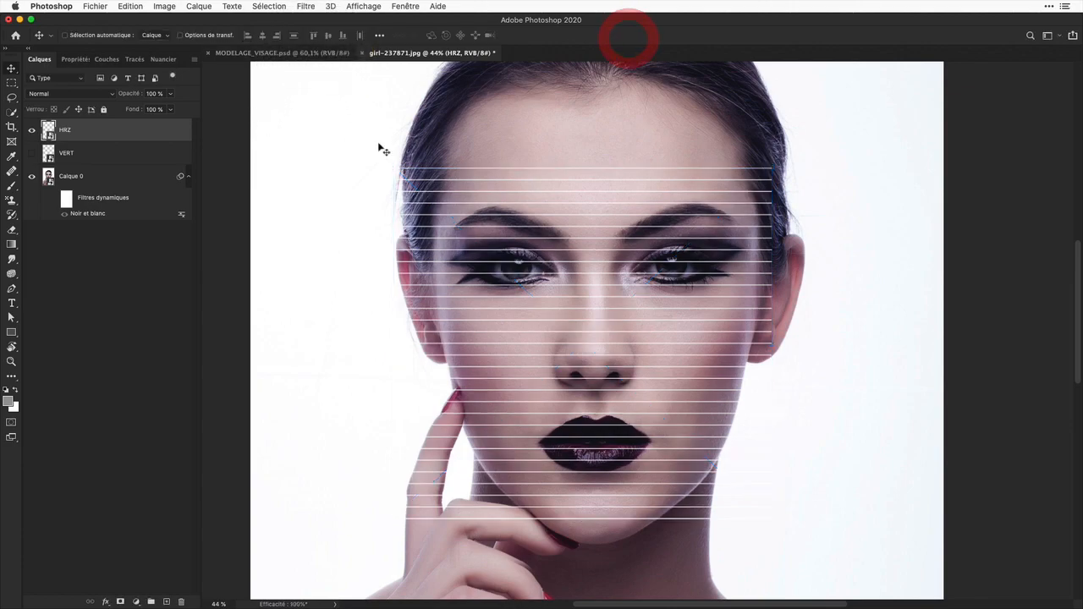
pyautogui.click(31, 153)
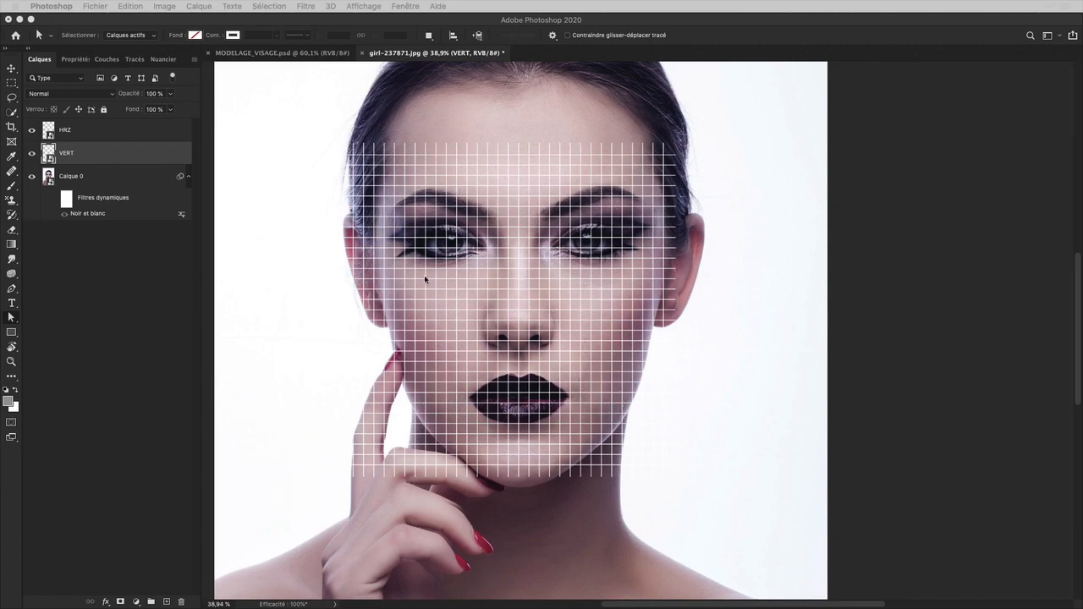
# Open the VERT smart object's contents and delete the line layers from vert copie 16 through vert copie 30.
pyautogui.click(474, 84)
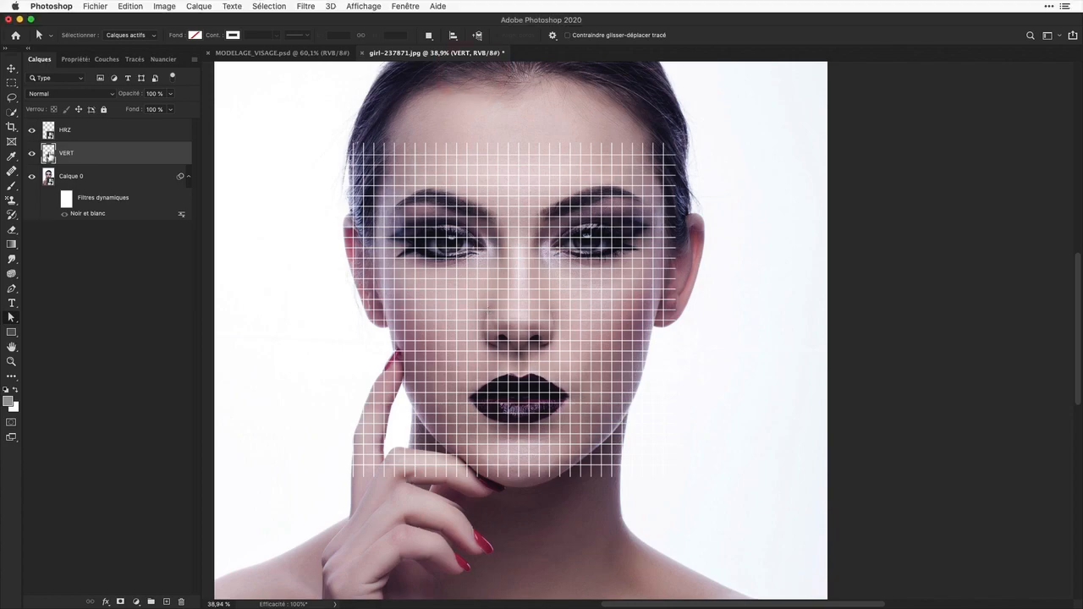
pyautogui.doubleClick(48, 154)
pyautogui.click(639, 237)
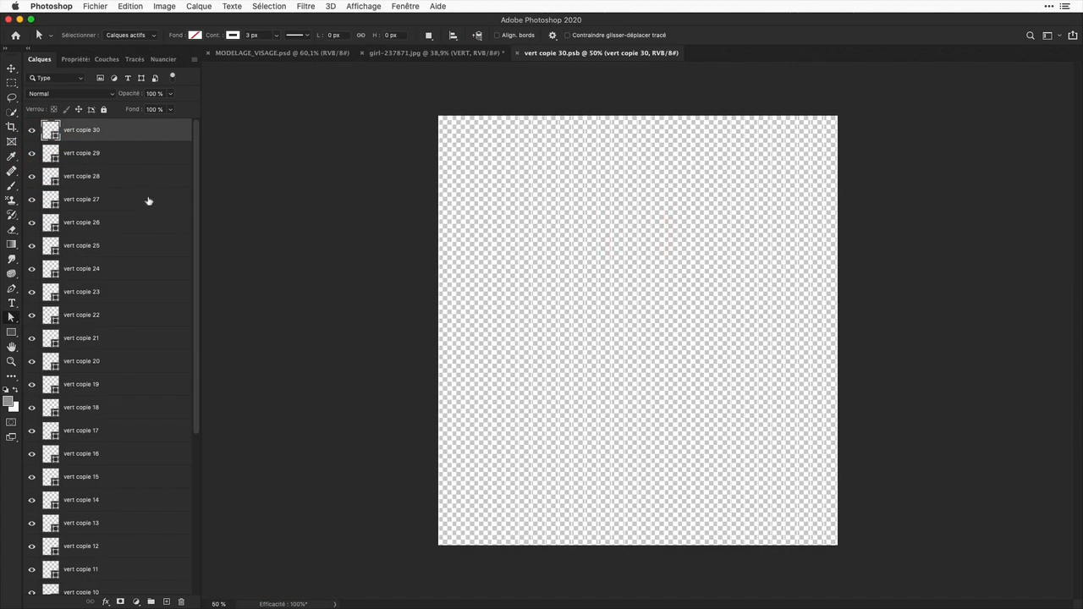
pyautogui.keyDown('shift'); pyautogui.click(127, 455); pyautogui.keyUp('shift')
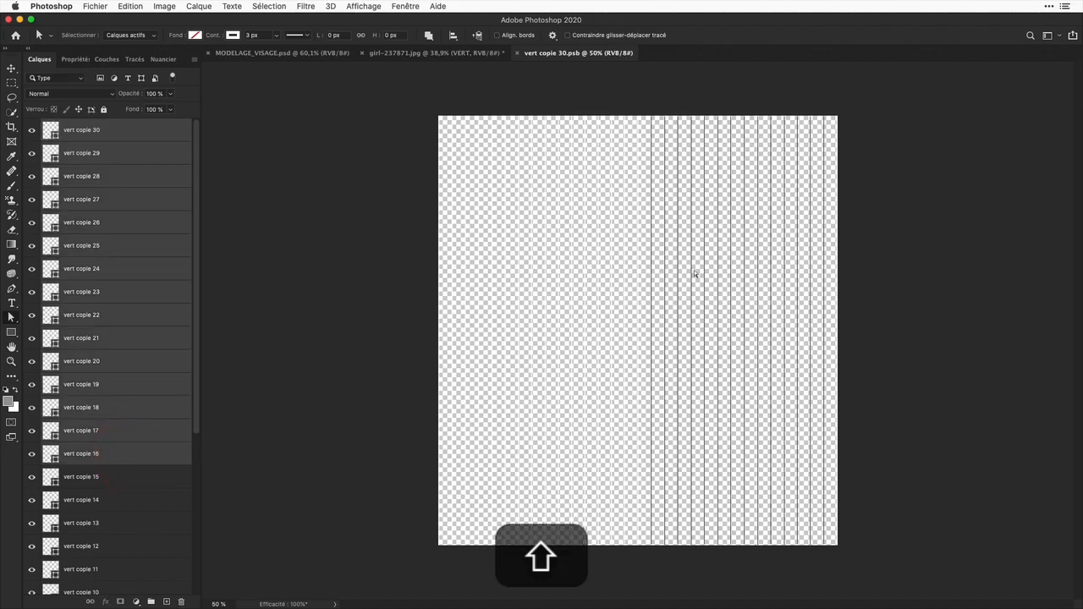
pyautogui.click(181, 602)
# Trim the transparent pixels on all four sides of the VERT contents, and close the document, saving the changes.
pyautogui.click(164, 6)
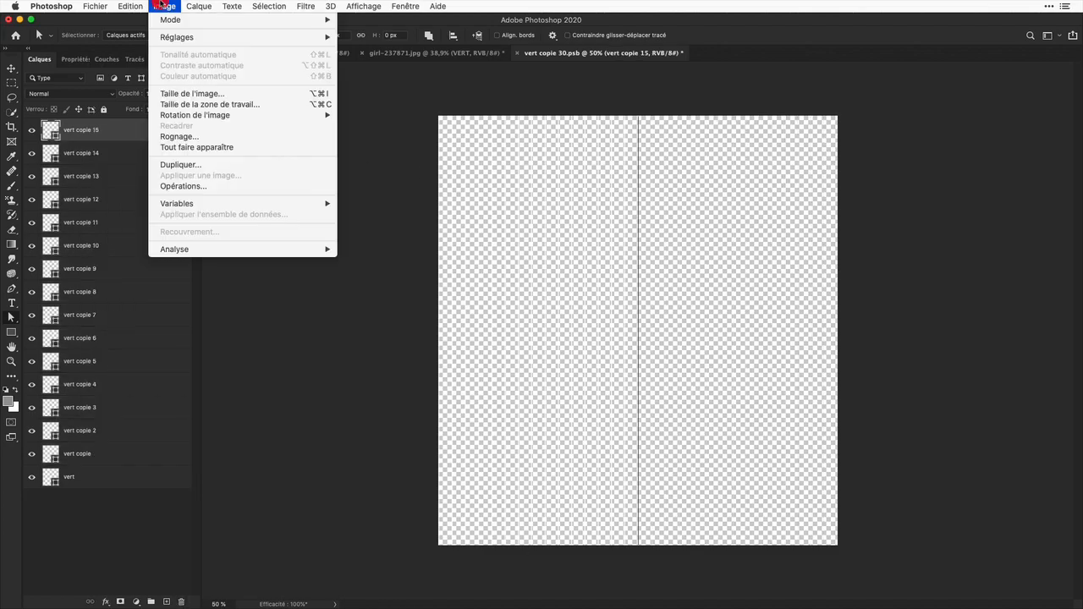
pyautogui.click(191, 141)
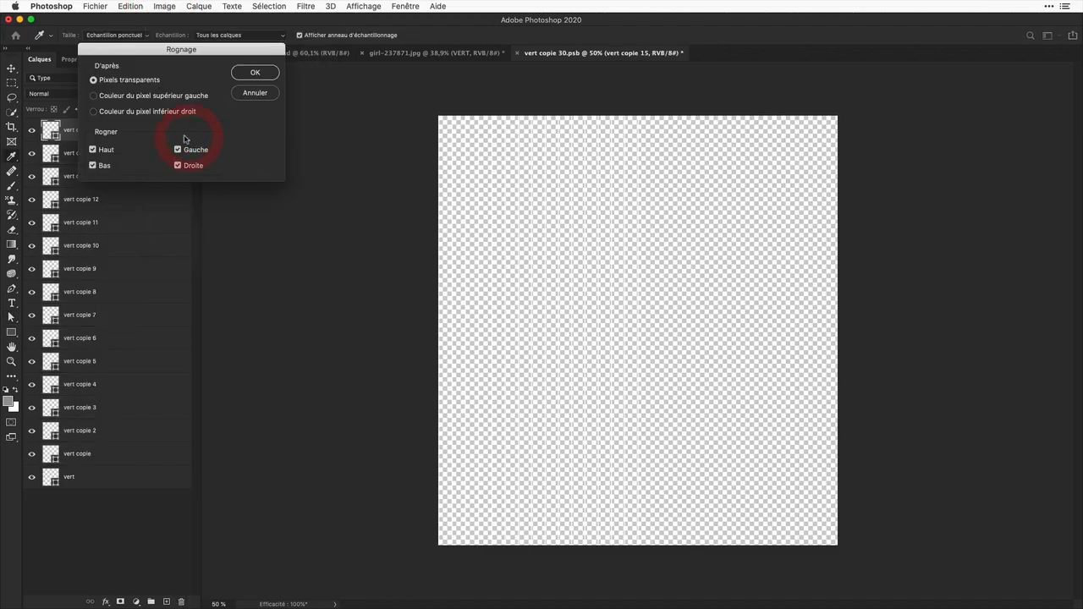
pyautogui.click(255, 73)
pyautogui.press('a')
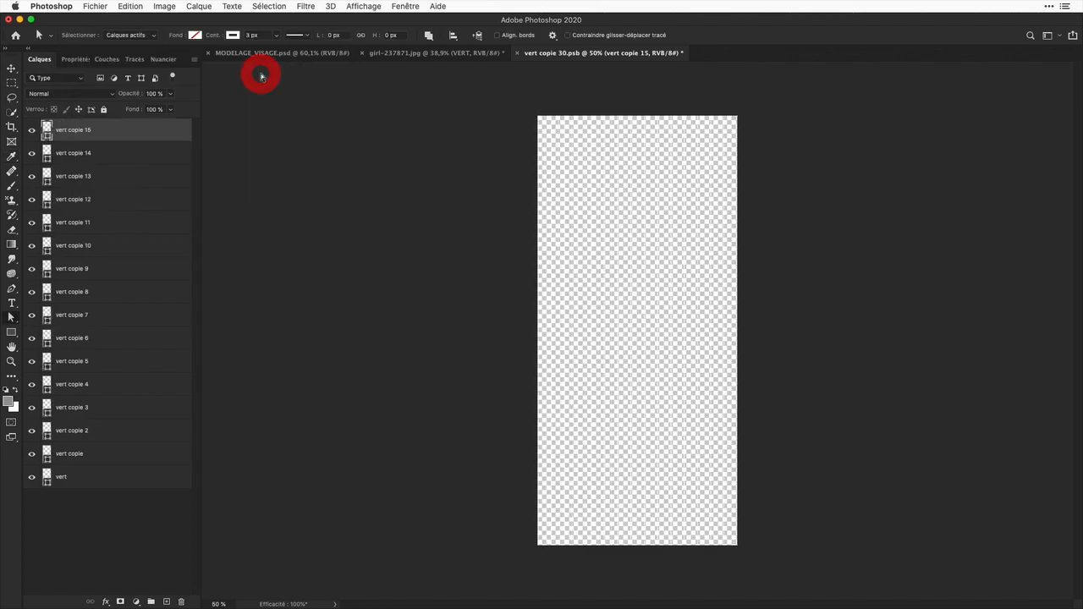
pyautogui.click(517, 53)
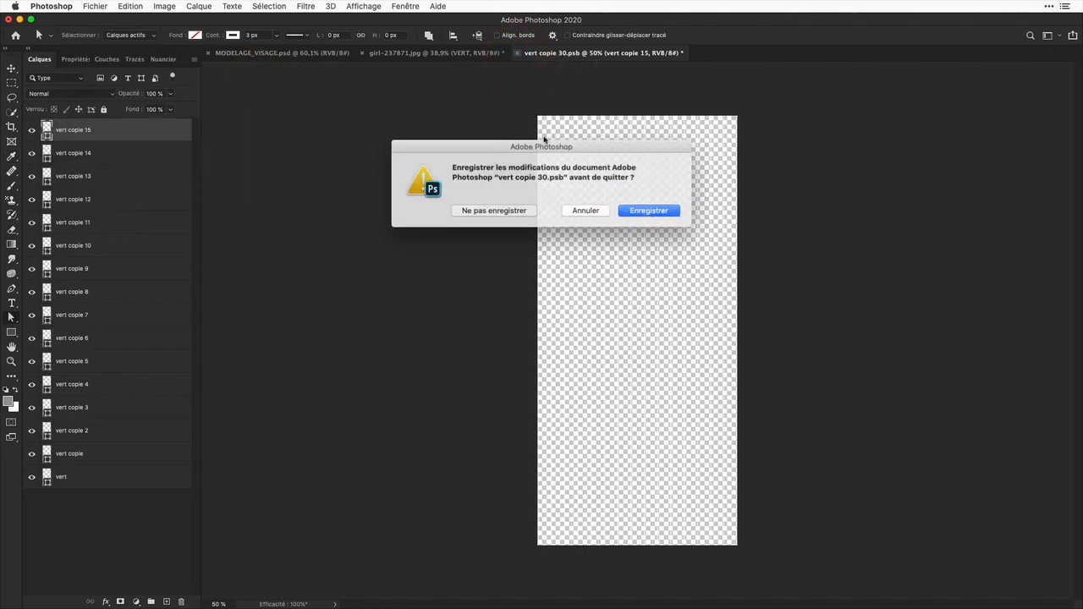
pyautogui.click(653, 208)
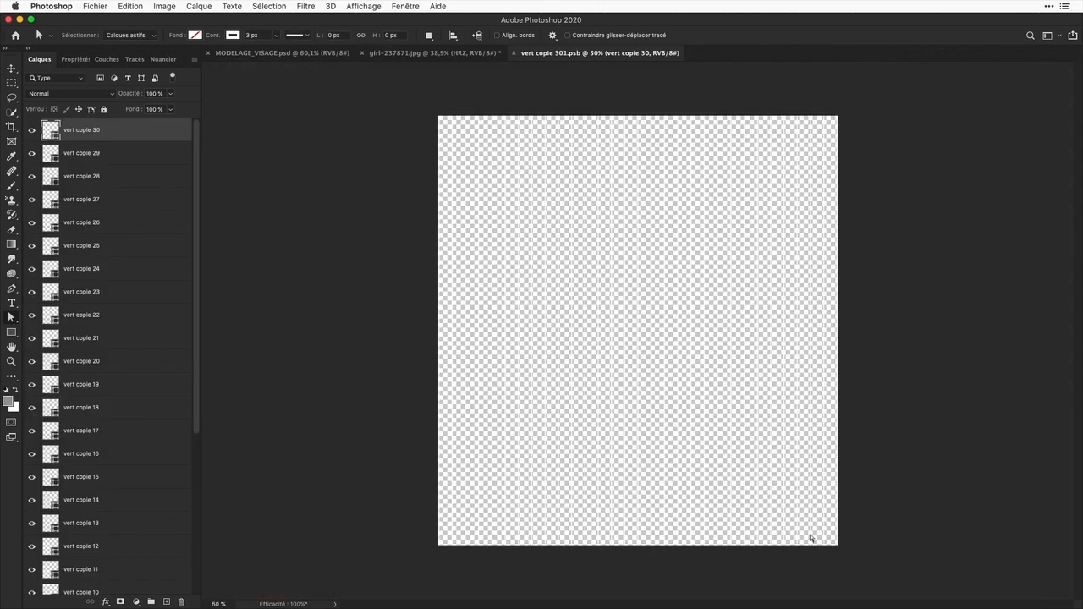
# Shorten all the lines in the HRZ contents by moving their lower anchor points up to about two-thirds of the canvas height.
pyautogui.scroll(-5, 84, 423)
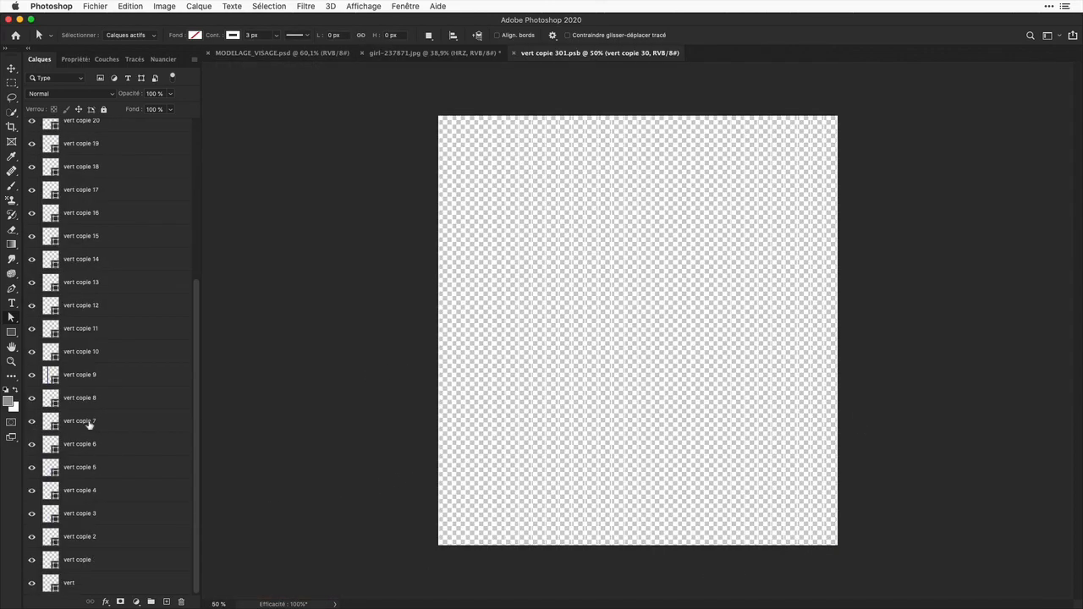
pyautogui.keyDown('shift'); pyautogui.click(93, 583); pyautogui.keyUp('shift')
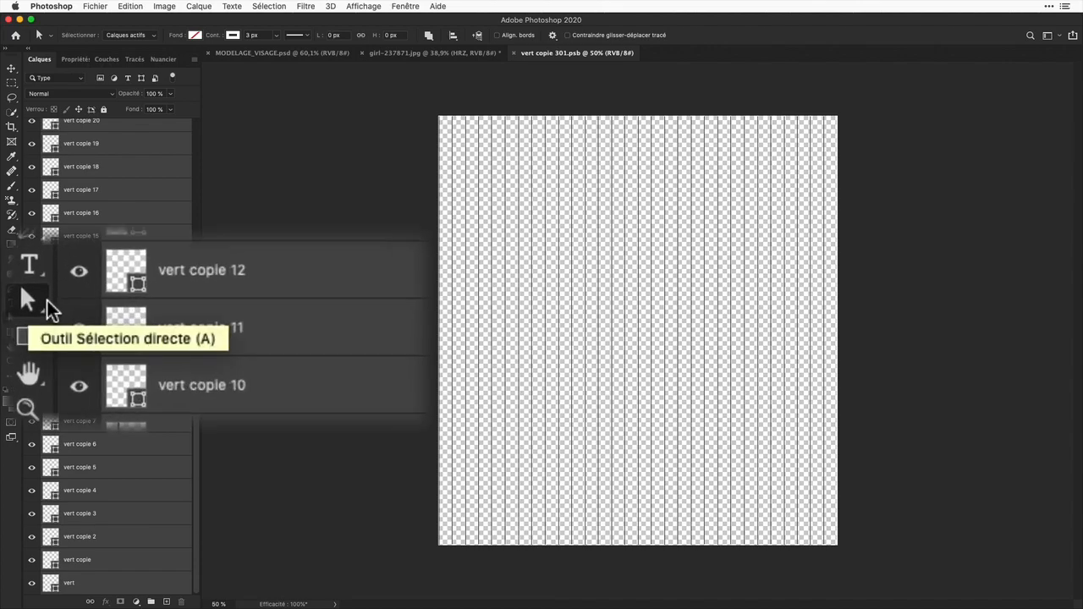
pyautogui.moveTo(413, 529); pyautogui.dragTo(897, 556)
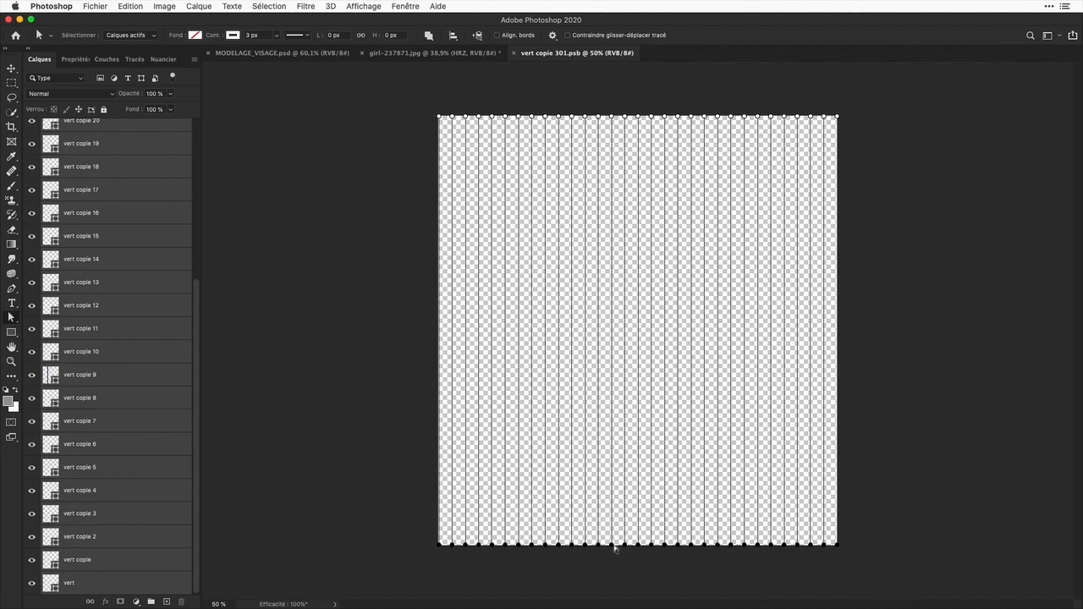
pyautogui.moveTo(615, 548); pyautogui.dragTo(622, 394)
# Trim the transparent pixels on all four sides of the HRZ contents, and close the document, saving the changes.
pyautogui.click(164, 6)
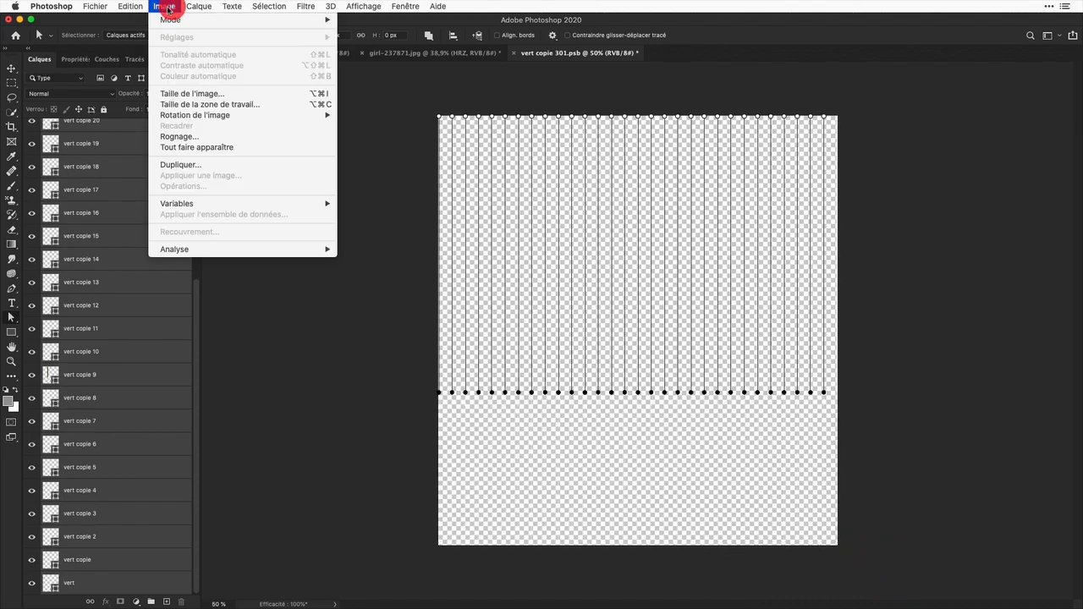
pyautogui.click(180, 137)
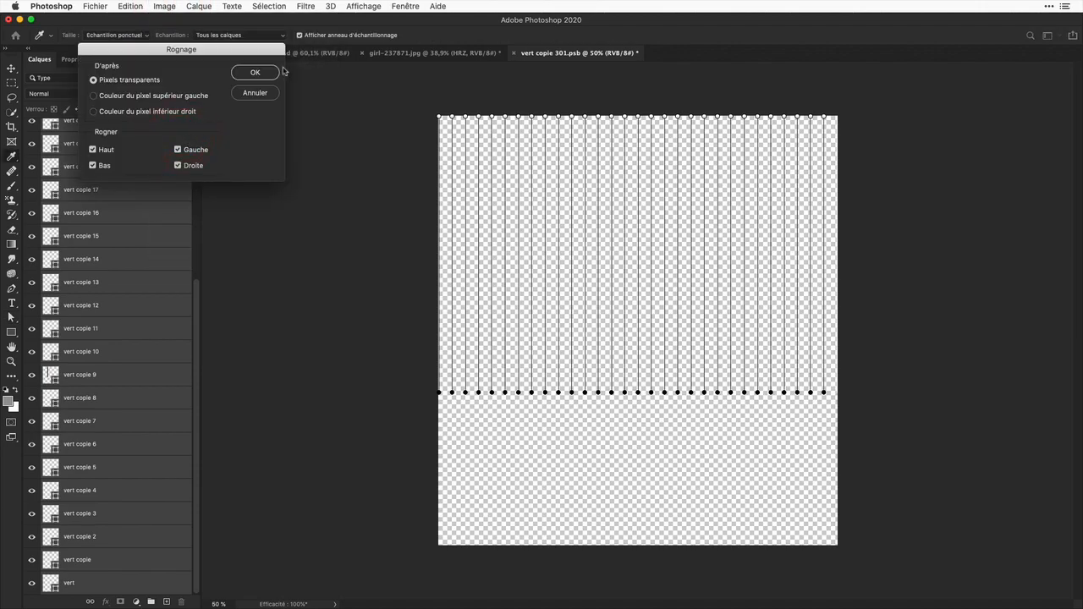
pyautogui.click(255, 74)
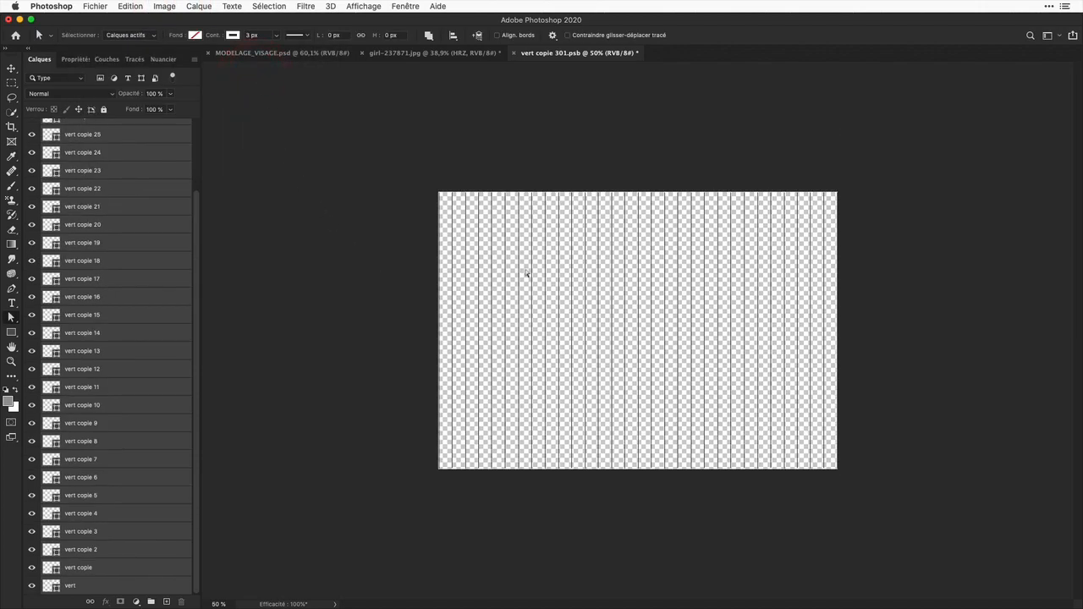
pyautogui.press('super+q')
pyautogui.click(645, 209)
# Select the HRZ and VERT layers together and move the grid over the left half of the face, from the forehead to the chin.
pyautogui.click(91, 134)
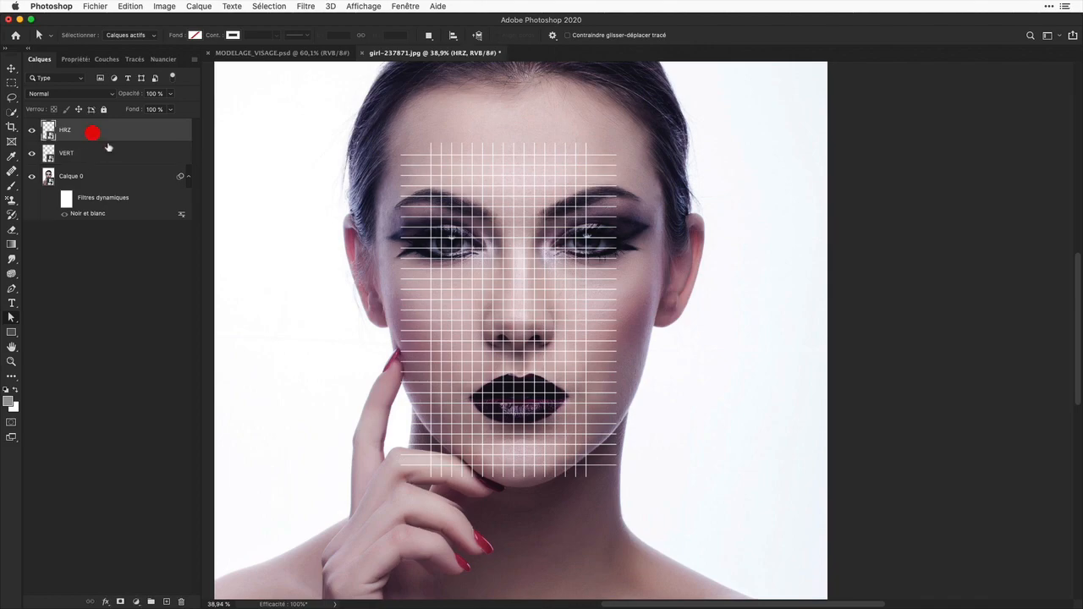
pyautogui.keyDown('shift'); pyautogui.click(78, 157); pyautogui.keyUp('shift')
pyautogui.click(11, 68)
pyautogui.moveTo(454, 316); pyautogui.dragTo(434, 347)
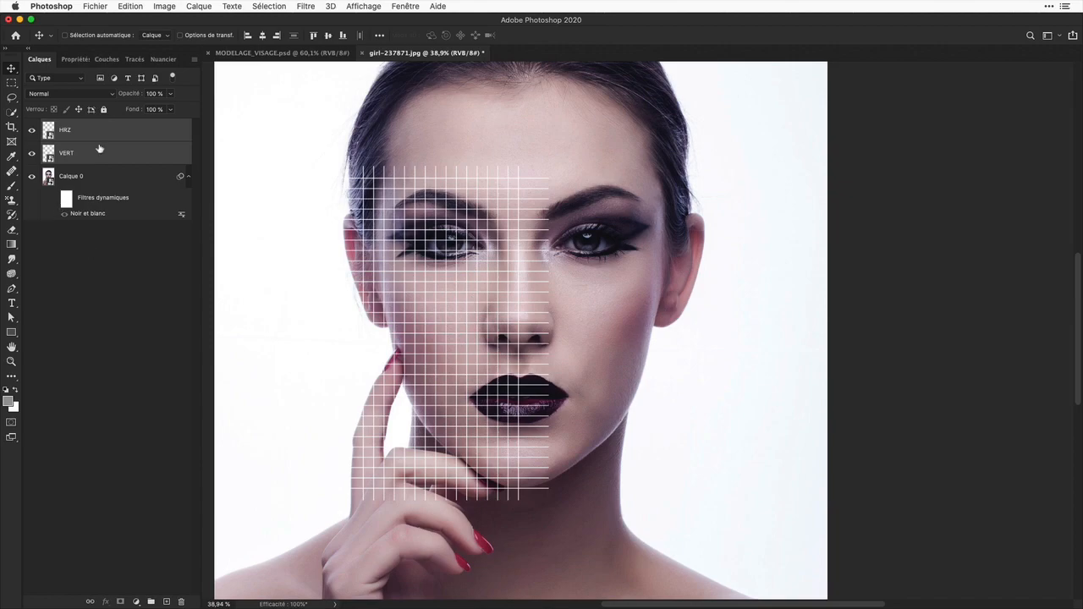
# Convert the HRZ and VERT layers into a single smart object and rename it quadrillage.
pyautogui.rightClick(137, 135)
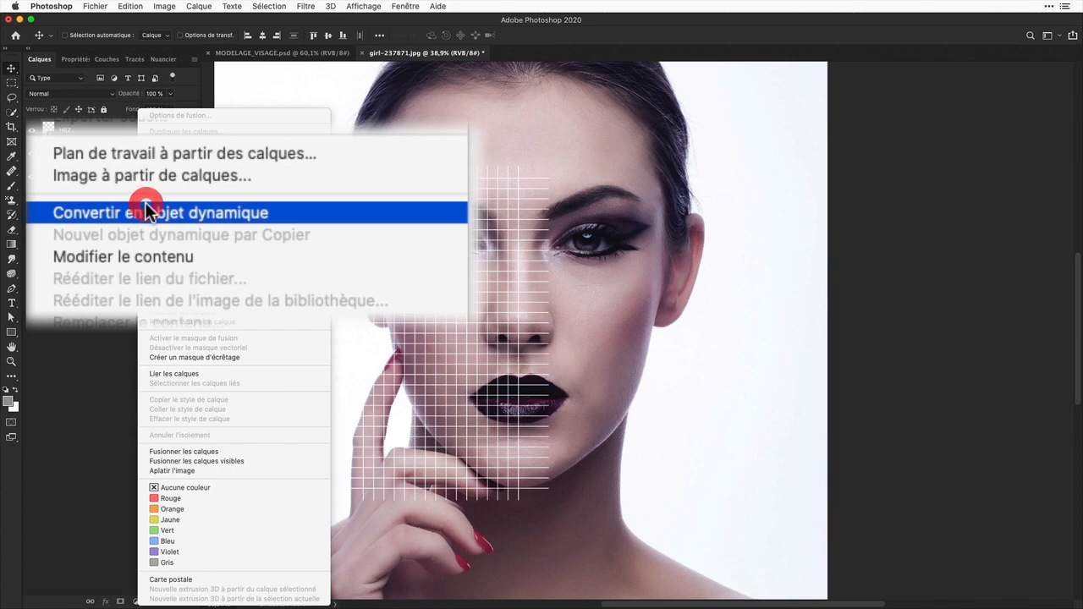
pyautogui.click(145, 204)
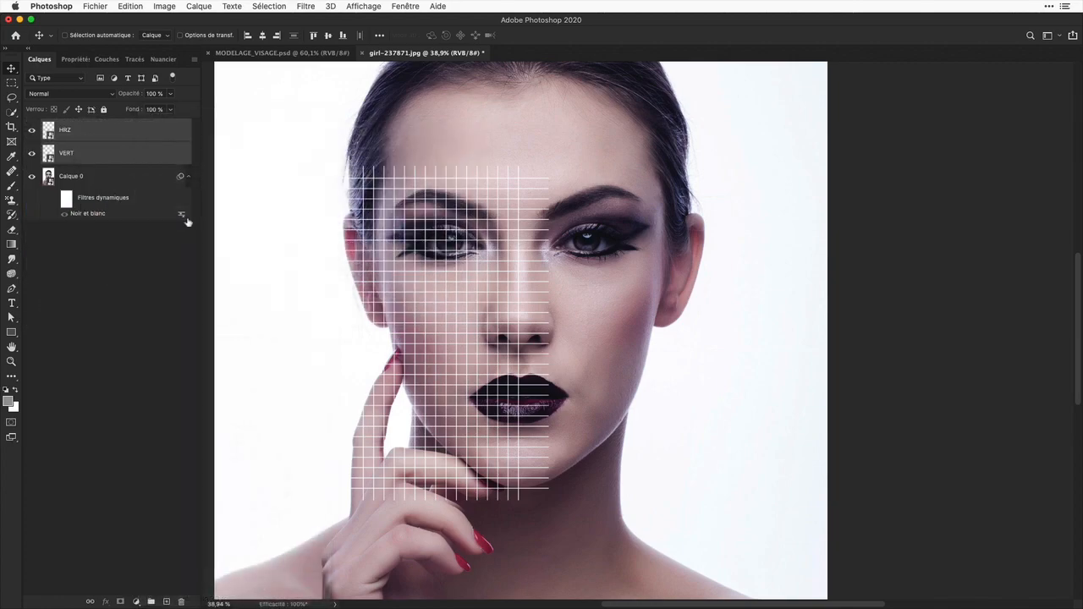
pyautogui.doubleClick(66, 130)
pyautogui.write('quadrillage')
pyautogui.press('Return')
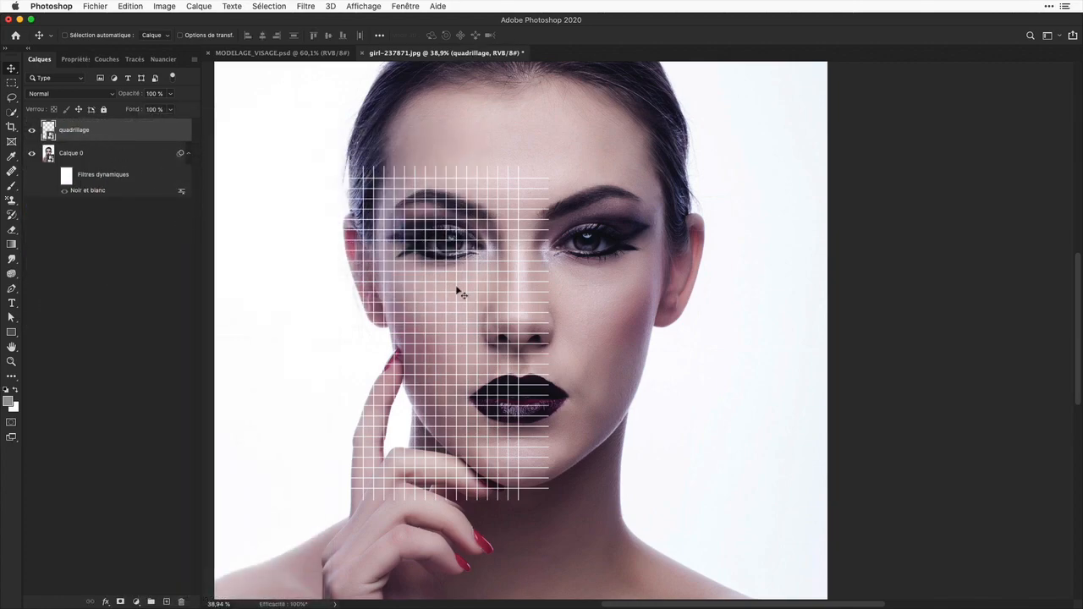
# Free-transform the quadrillage layer and pull both lower corners inward so the grid tapers towards the chin.
pyautogui.press('super')
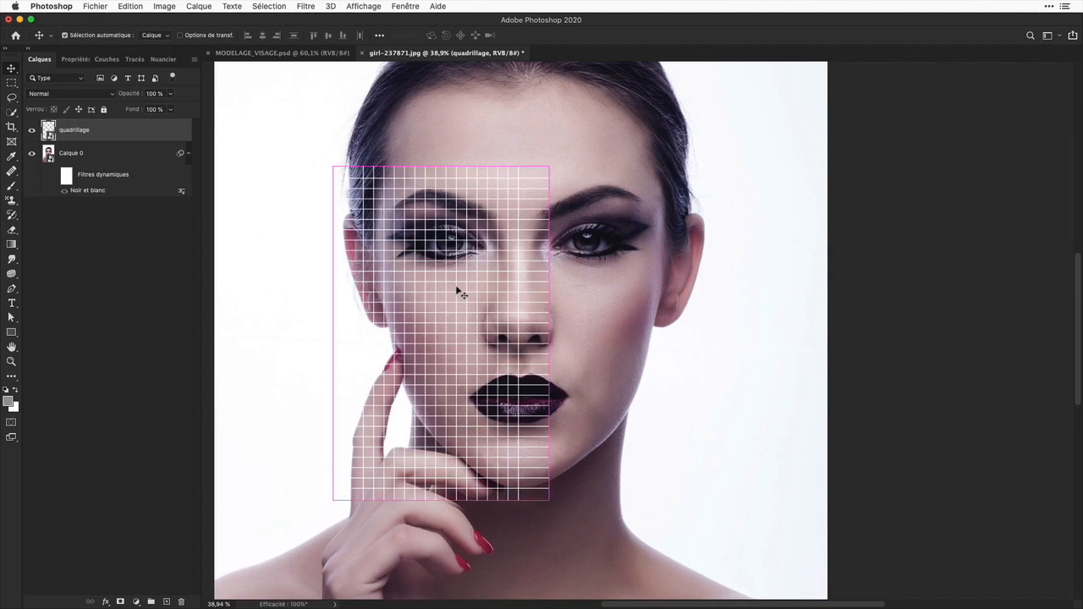
pyautogui.press('super+t')
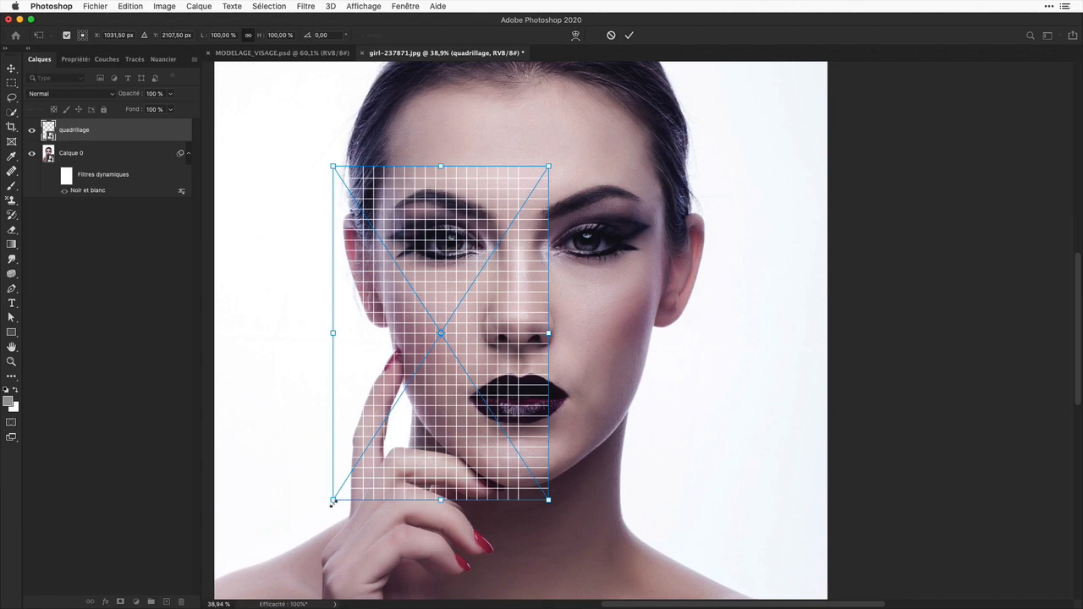
pyautogui.press('super')
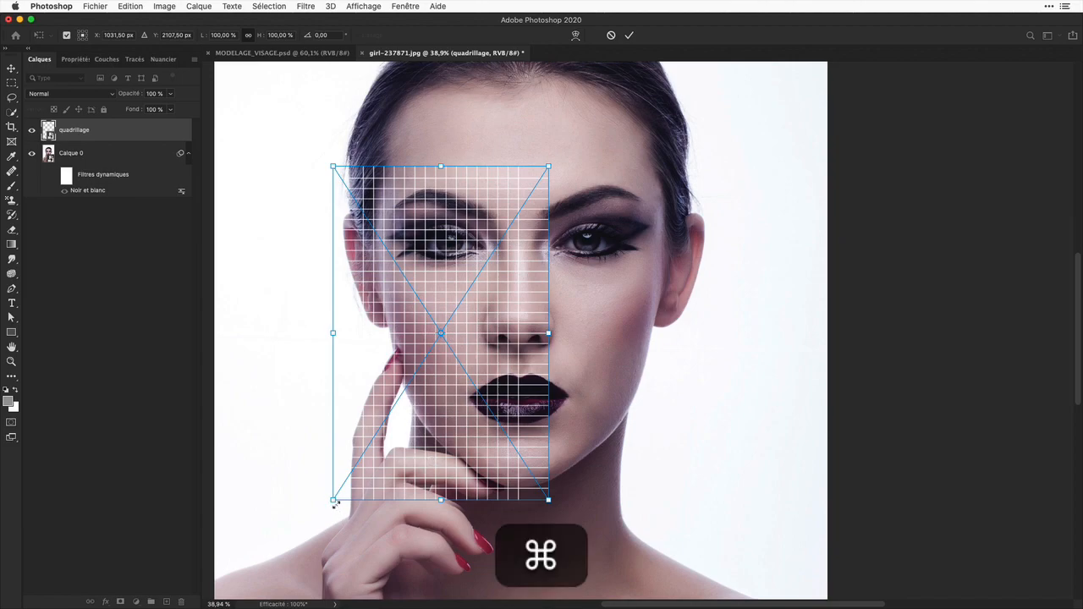
pyautogui.press('shift')
pyautogui.moveTo(333, 501); pyautogui.dragTo(406, 500)
pyautogui.moveTo(548, 501); pyautogui.dragTo(511, 500)
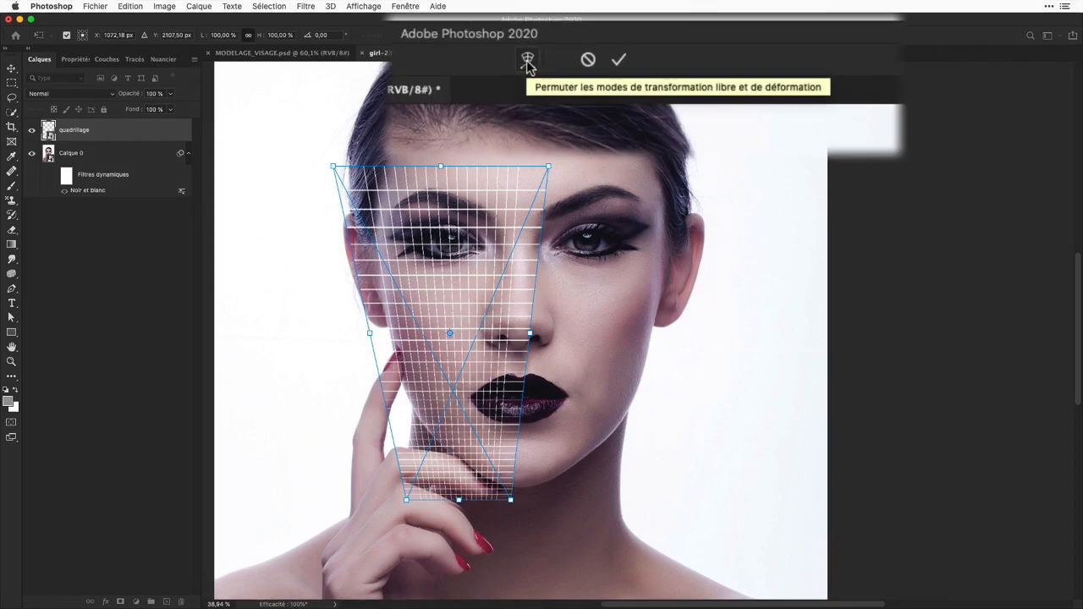
# Switch the transformation to warp mode and bend the grid's sides and lower corner to follow the curve of the cheek and jaw.
pyautogui.click(575, 34)
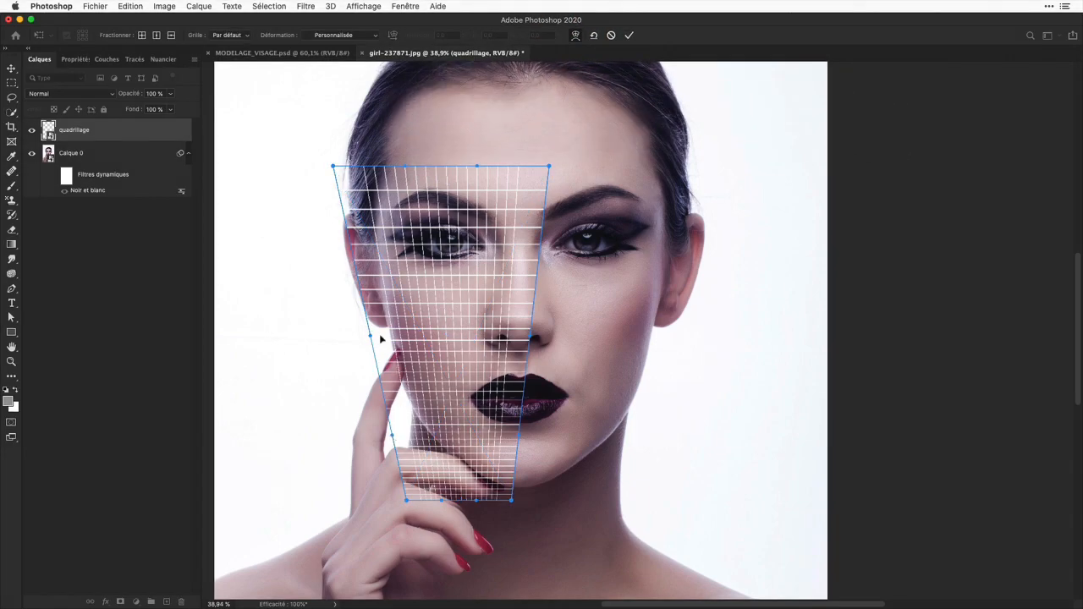
pyautogui.moveTo(334, 167); pyautogui.dragTo(341, 355)
pyautogui.click(435, 435)
pyautogui.moveTo(511, 499)
pyautogui.mouseDown()
pyautogui.moveTo(487, 495)
pyautogui.moveTo(491, 518)
pyautogui.moveTo(501, 505)
pyautogui.moveTo(493, 495)
pyautogui.mouseUp()
pyautogui.moveTo(526, 438); pyautogui.dragTo(459, 453)
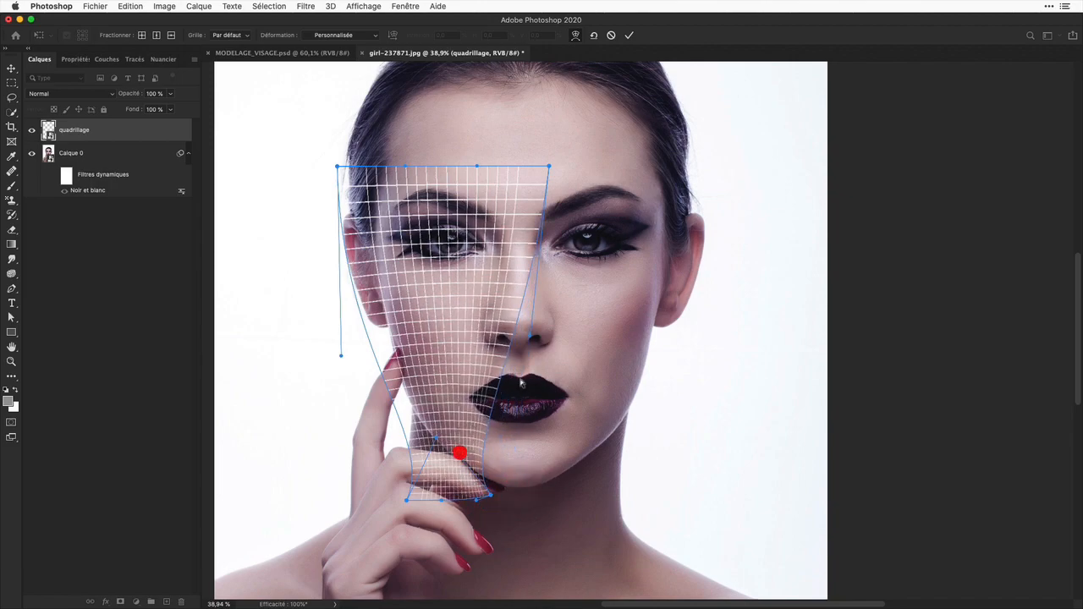
pyautogui.moveTo(528, 338); pyautogui.dragTo(511, 332)
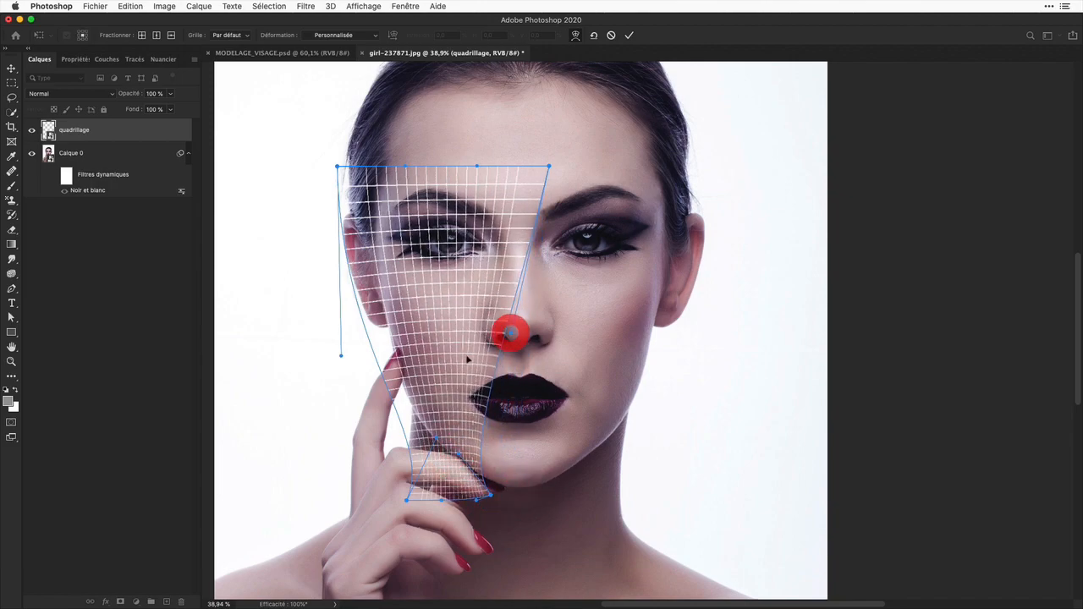
# Add a crosswise warp split on the cheek below the eye, adjust its handle towards the nose, and apply the transformation.
pyautogui.press('alt')
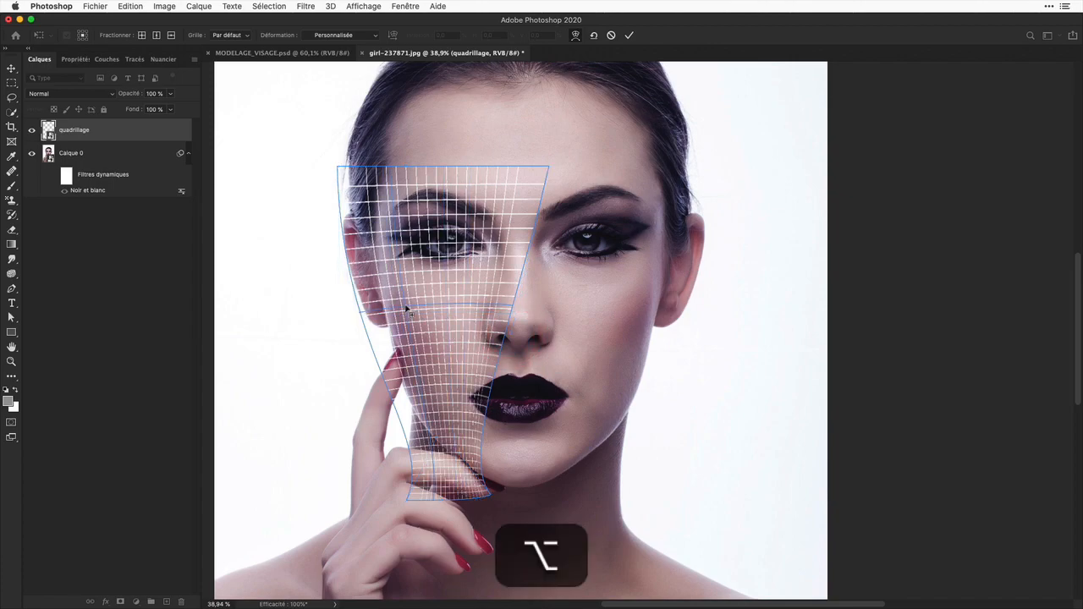
pyautogui.keyDown('alt'); pyautogui.click(407, 310); pyautogui.keyUp('alt')
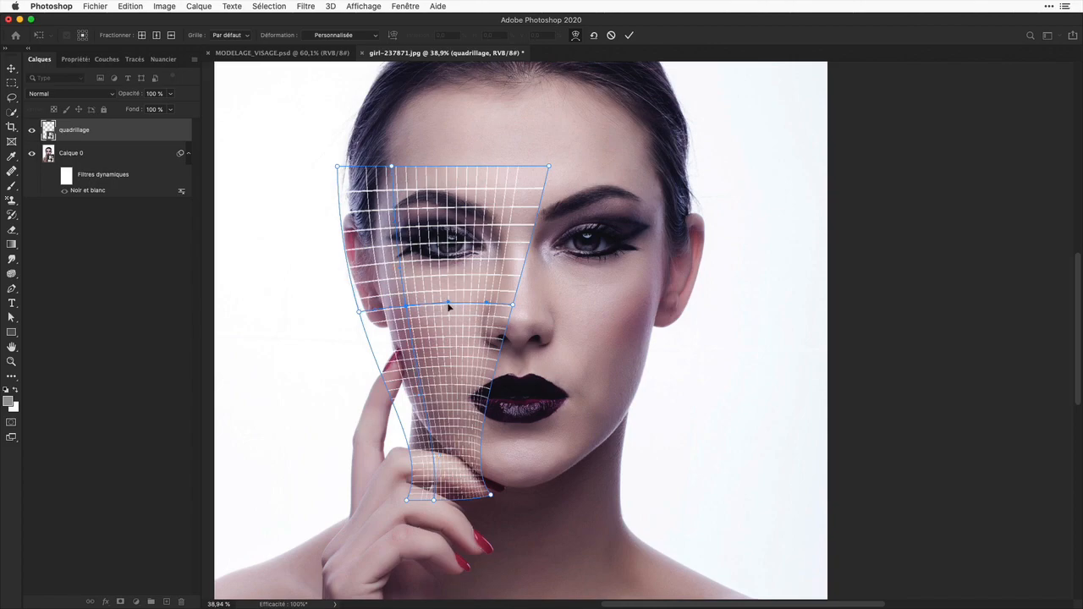
pyautogui.moveTo(466, 310); pyautogui.dragTo(489, 317)
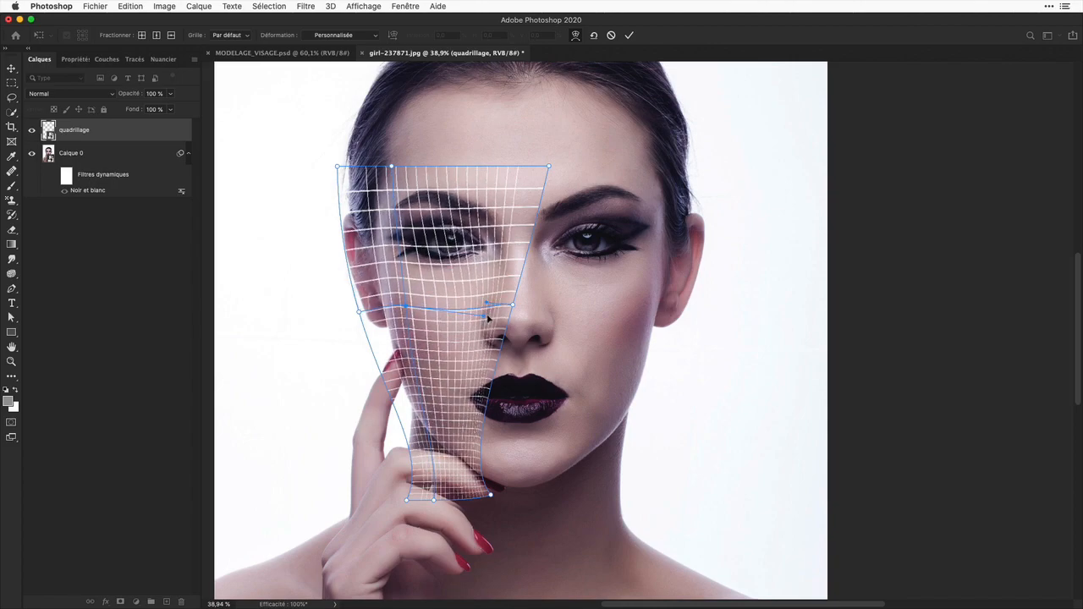
pyautogui.click(483, 314)
pyautogui.click(629, 36)
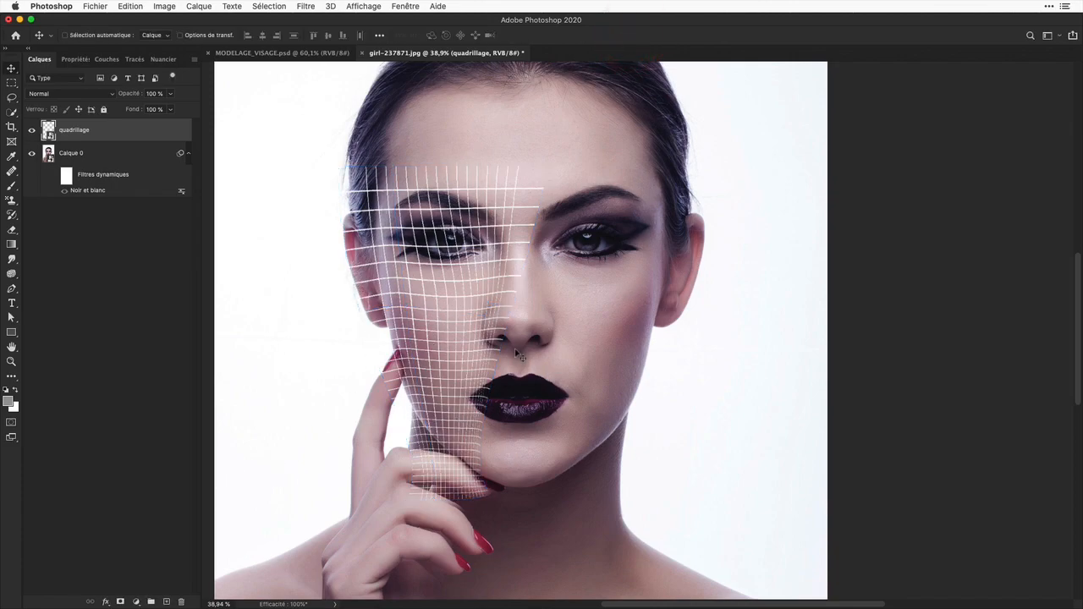
# Compare with MODELAGE_VISAGE.psd, and add a layer mask to quadrillage with a reversed black-to-white radial gradient drawn from the cheek's centre outward.
pyautogui.click(293, 53)
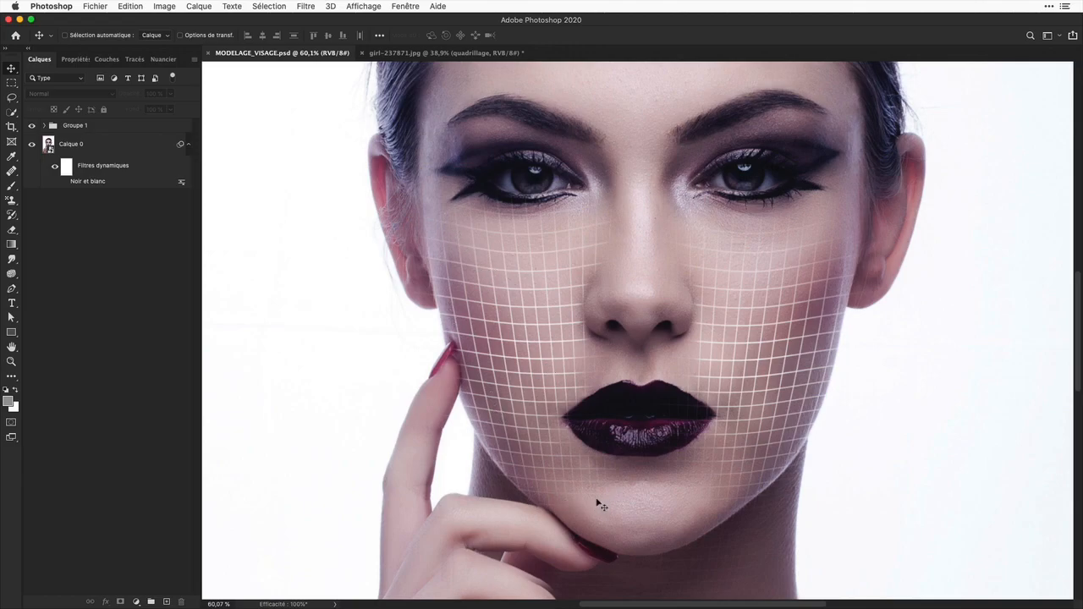
pyautogui.click(396, 55)
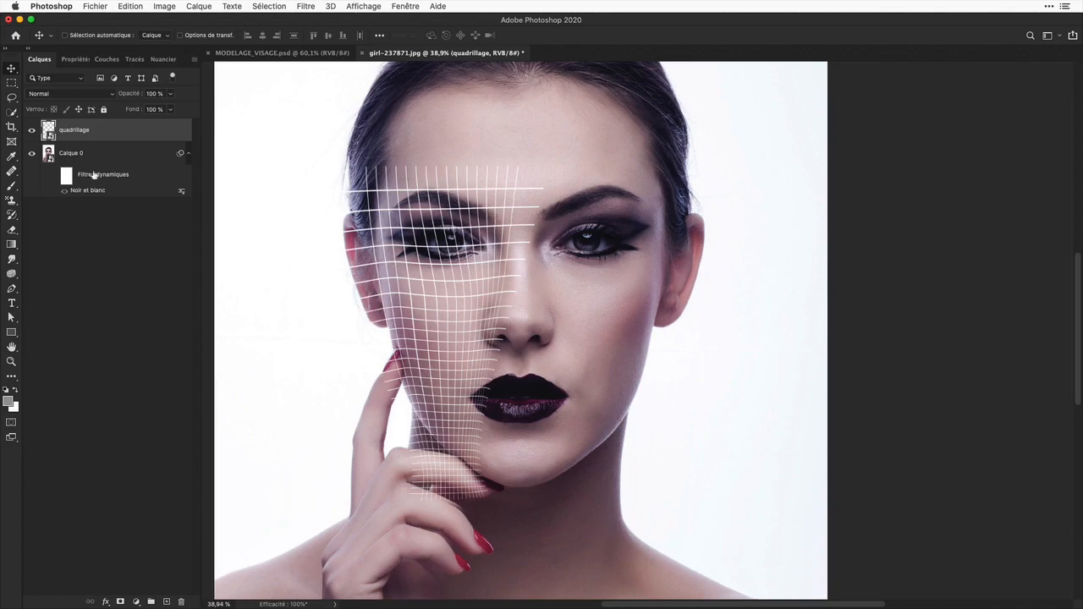
pyautogui.click(120, 601)
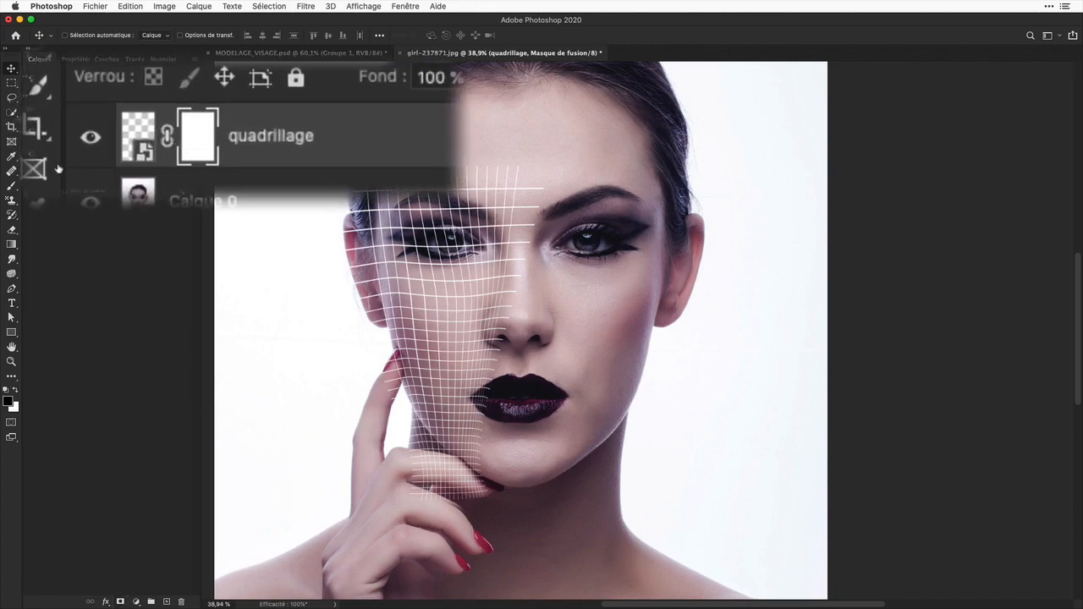
pyautogui.click(12, 244)
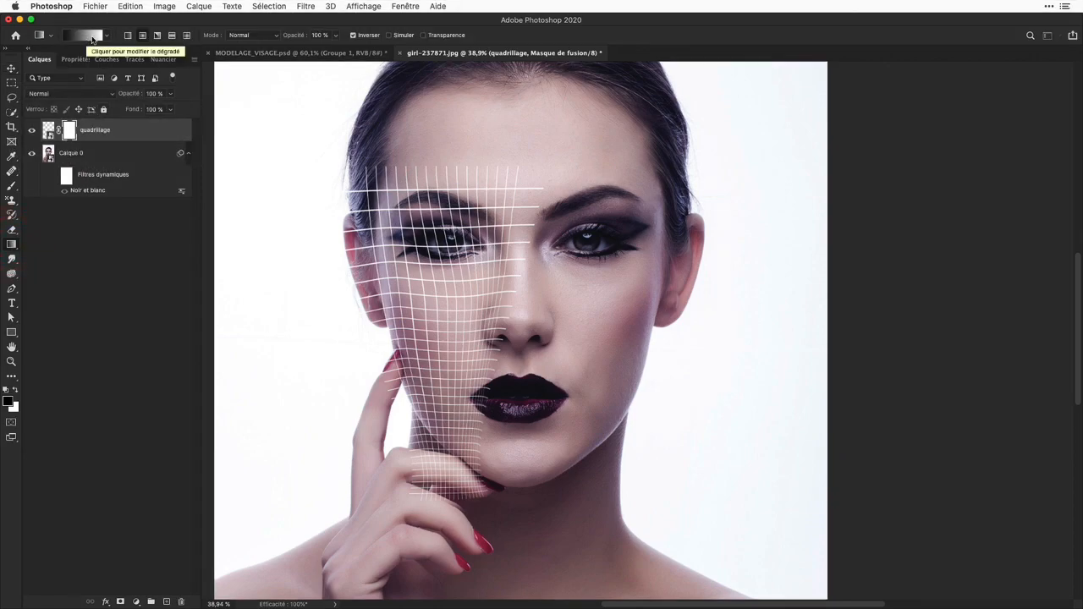
pyautogui.click(143, 35)
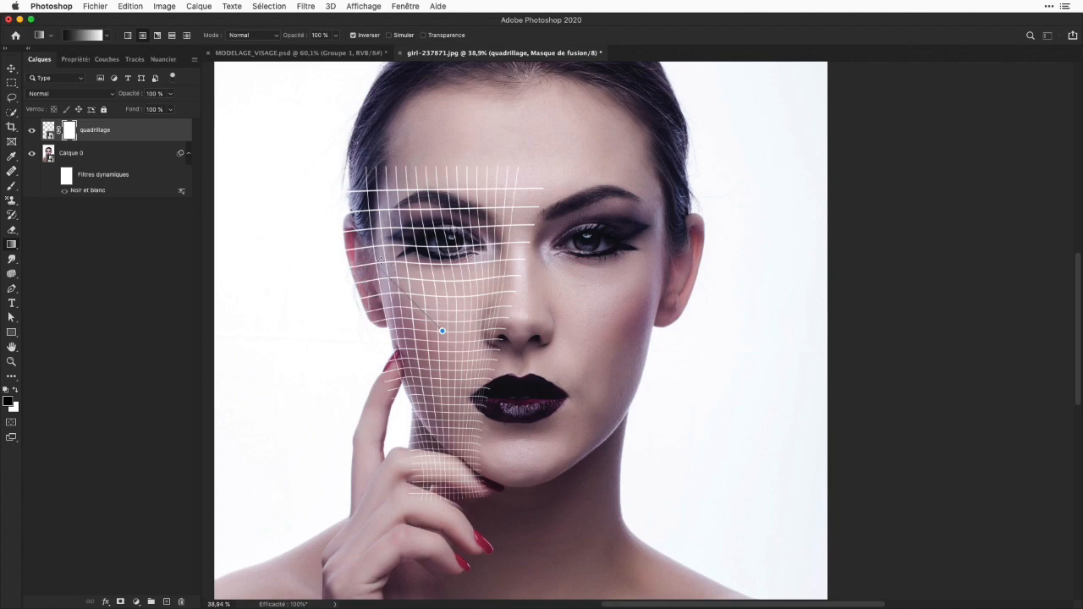
pyautogui.moveTo(381, 260); pyautogui.dragTo(381, 260)
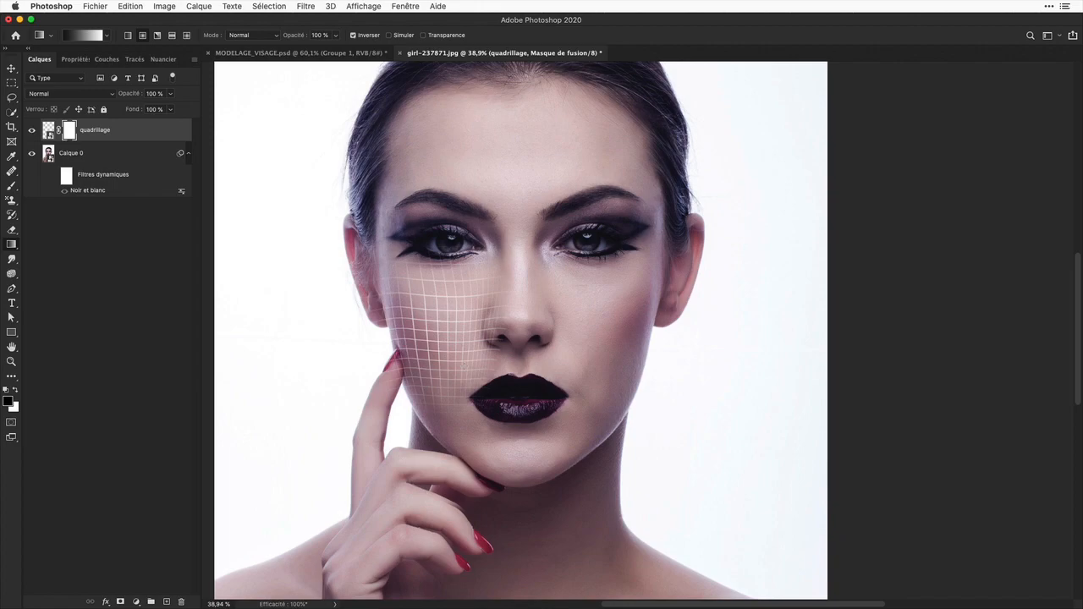
# Paint black on the quadrillage mask with the Brush to erase leftover grid lines around the nose, mouth, finger, ear and hand.
pyautogui.click(12, 185)
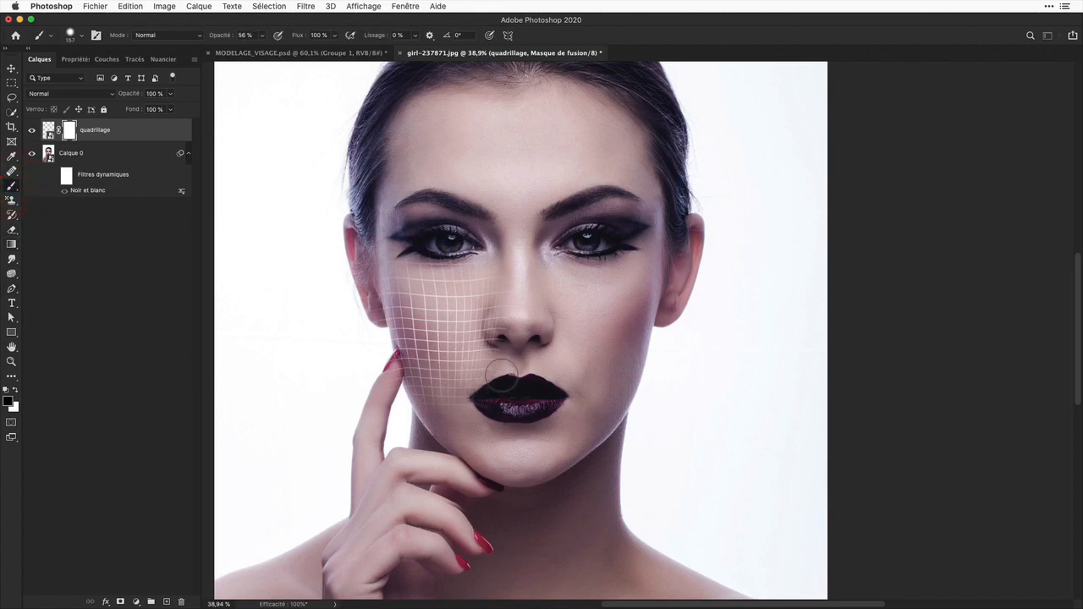
pyautogui.click(500, 324)
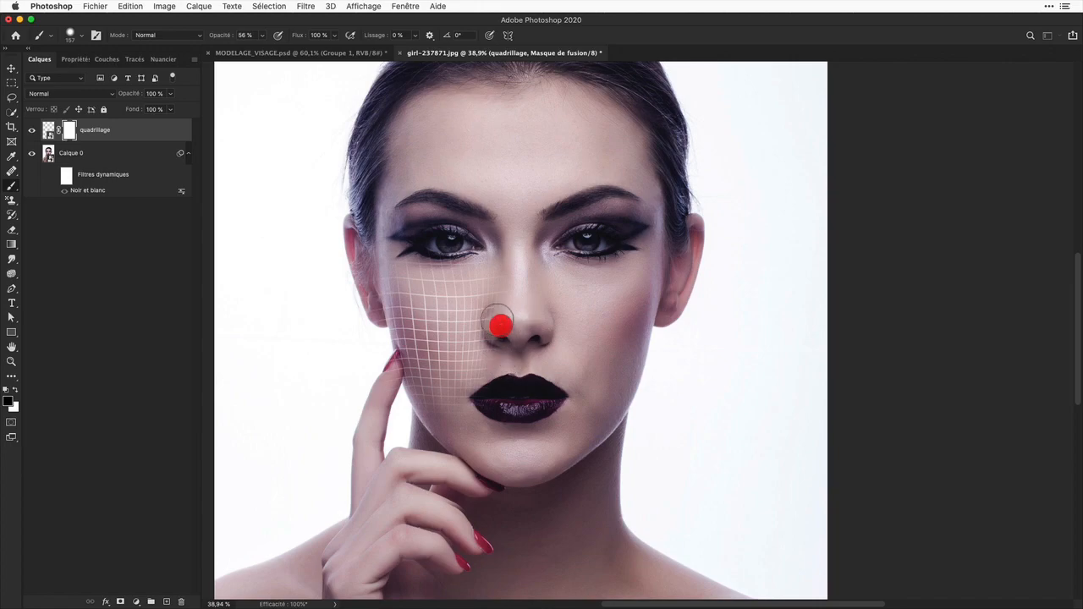
pyautogui.click(496, 371)
pyautogui.click(379, 365)
pyautogui.moveTo(362, 313); pyautogui.dragTo(362, 249)
pyautogui.click(430, 453)
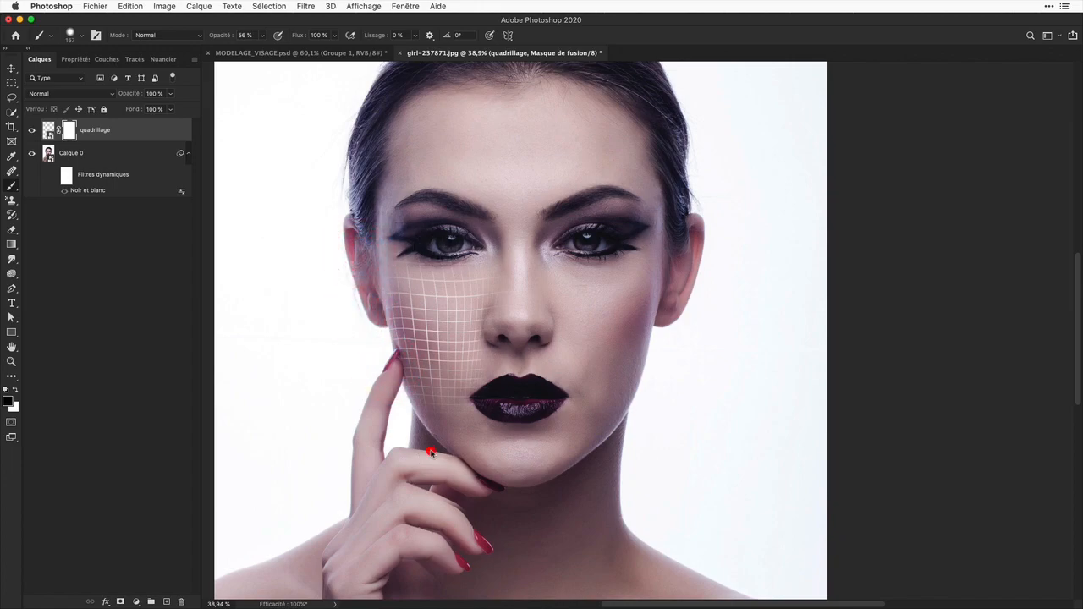
pyautogui.click(357, 263)
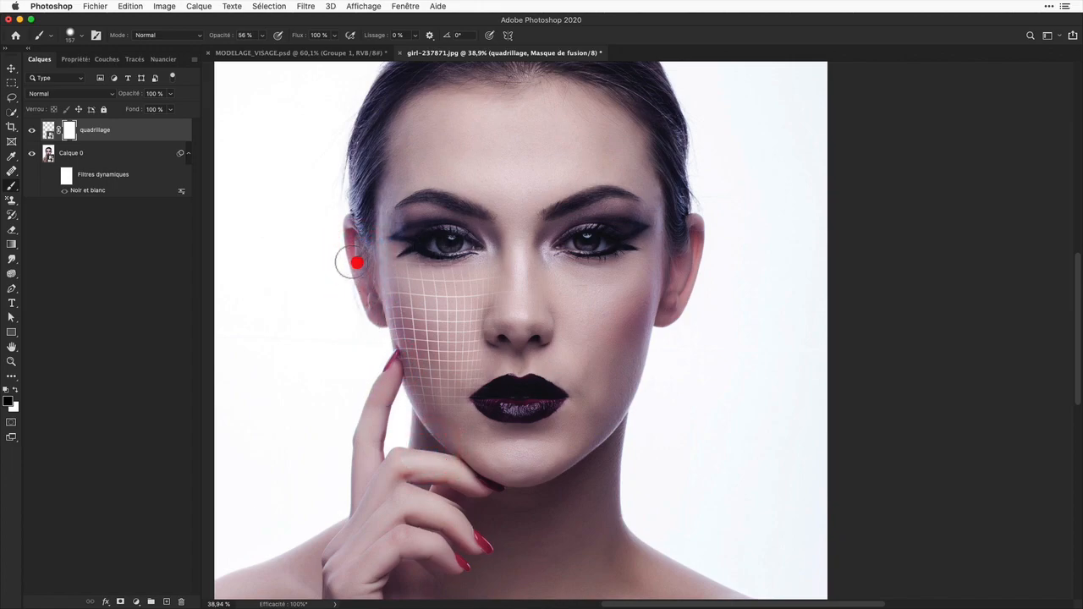